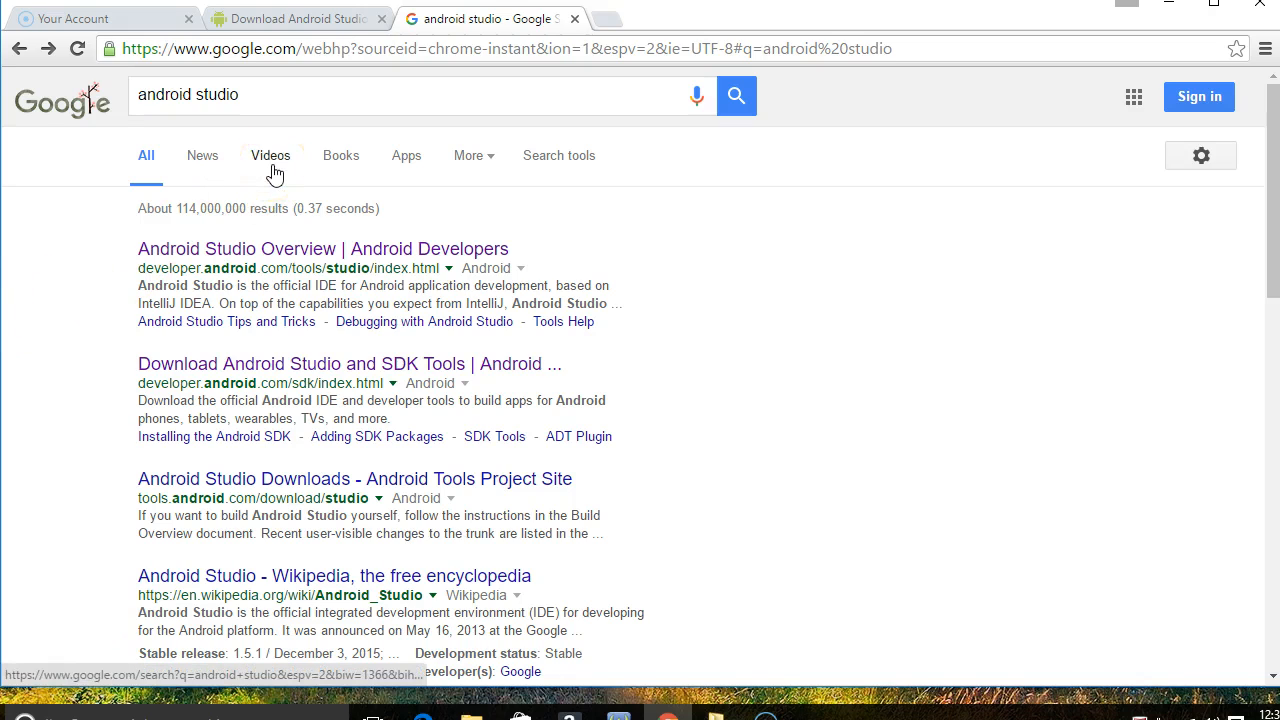
- Open the Android Studio overview from the search results, go to its download page and show the system requirements
left_click(327, 250)
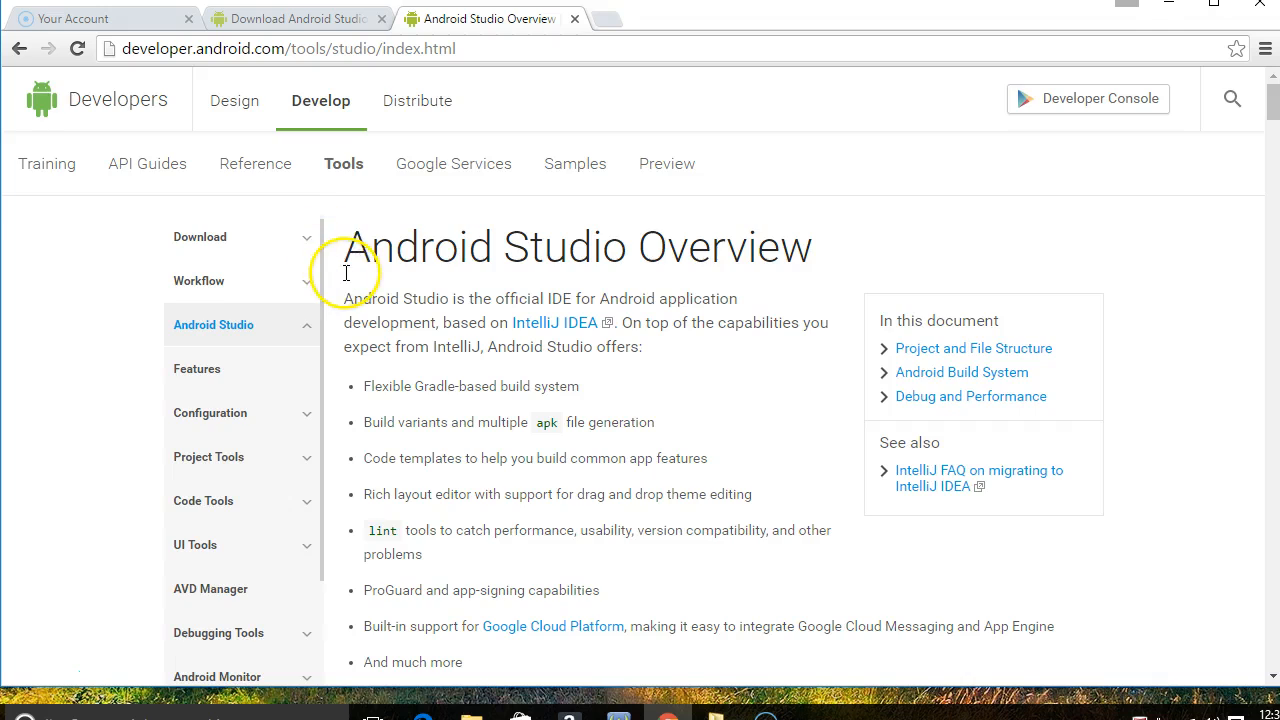
scroll(345, 275, "down", 1)
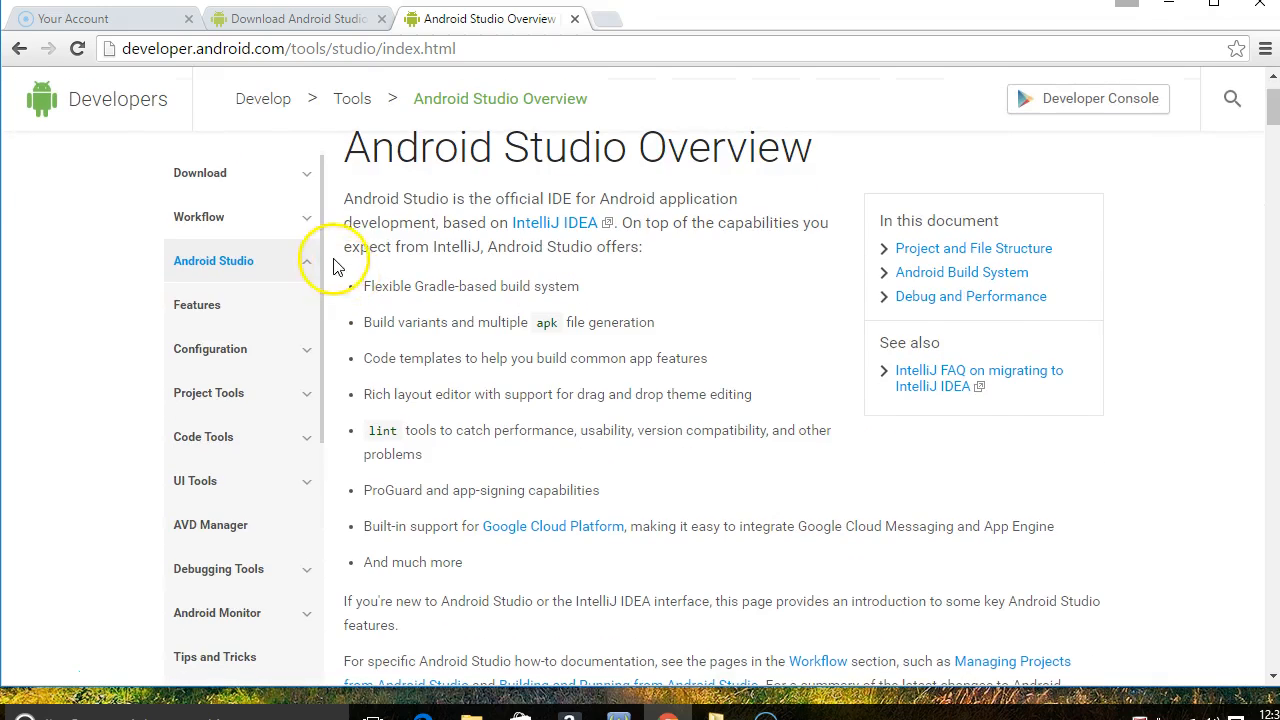
scroll(340, 275, "up", 1)
left_click(205, 240)
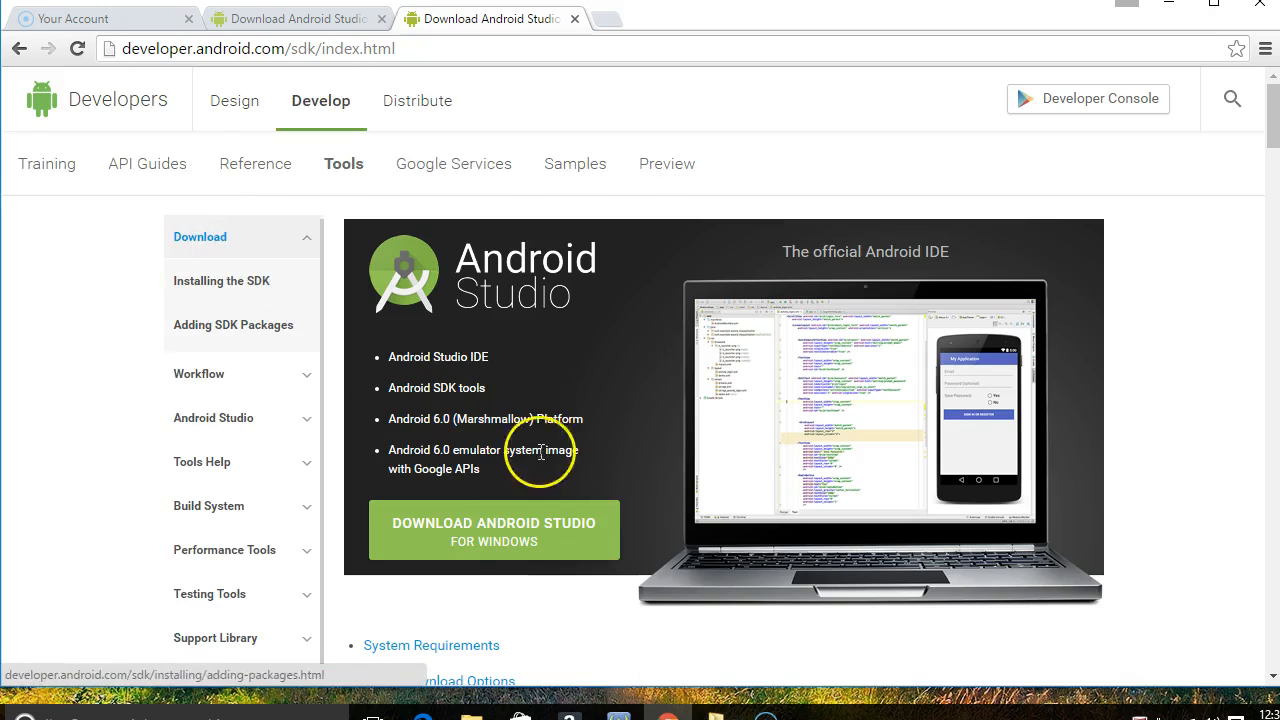
scroll(537, 463, "down", 3)
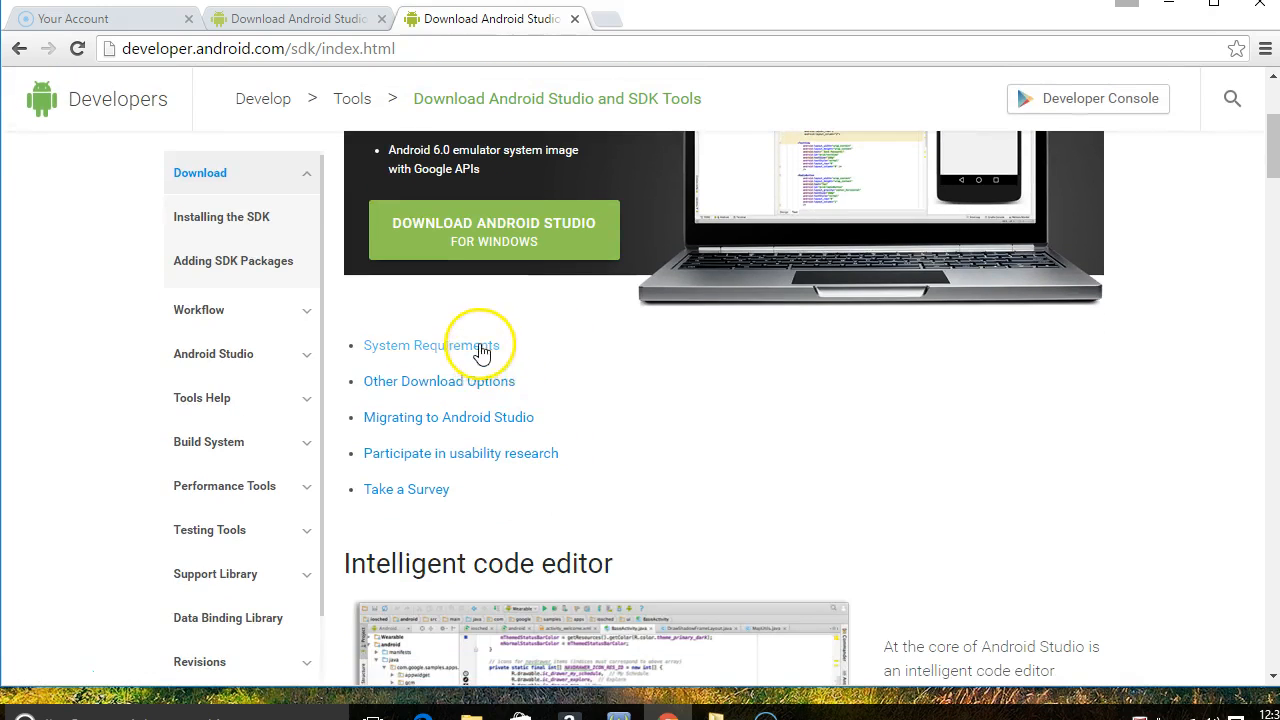
left_click(478, 345)
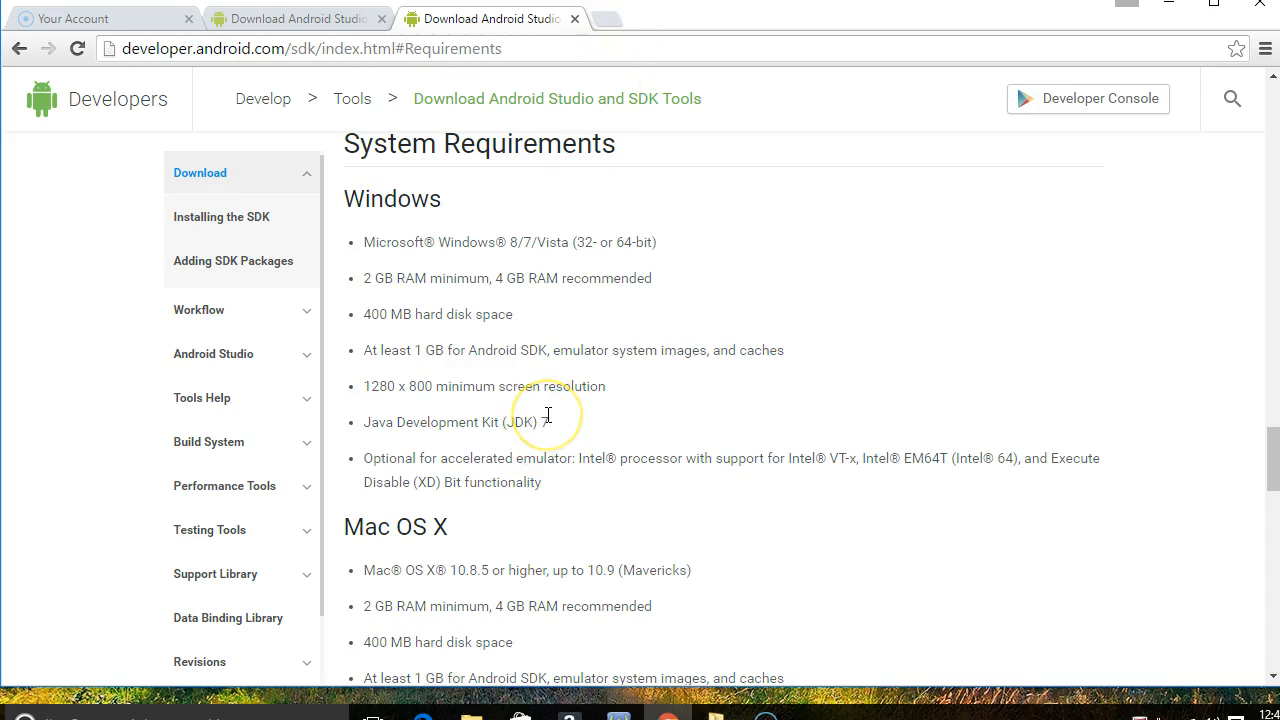
- Search for "jdk 7 download" in a new browser tab and open Oracle's Java SE Development Kit 7 downloads page
left_click(617, 20)
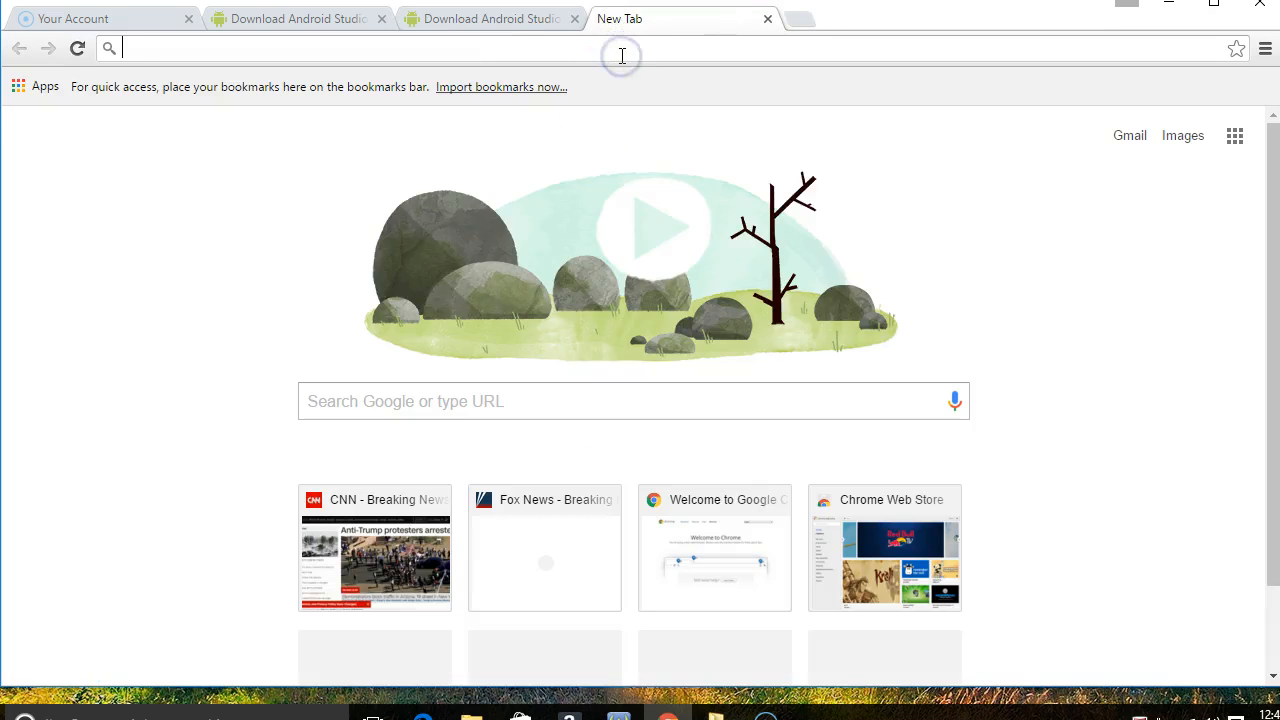
type("jdk 7")
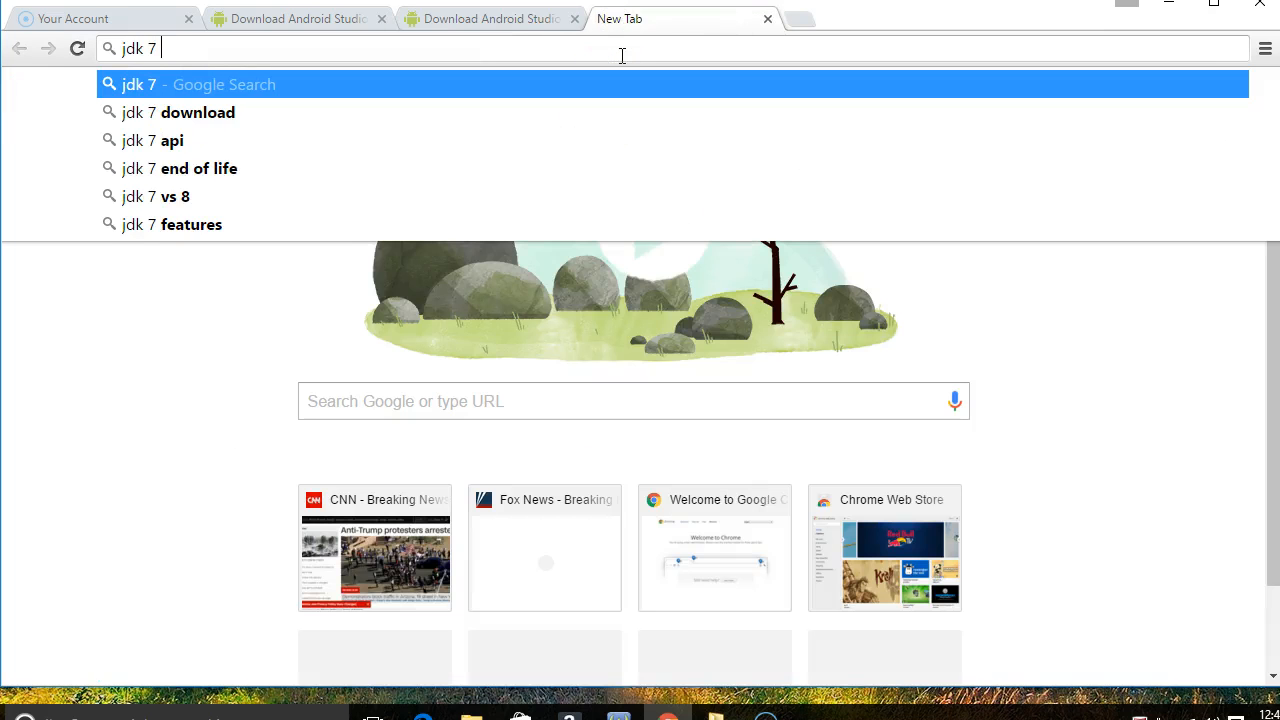
key("Down")
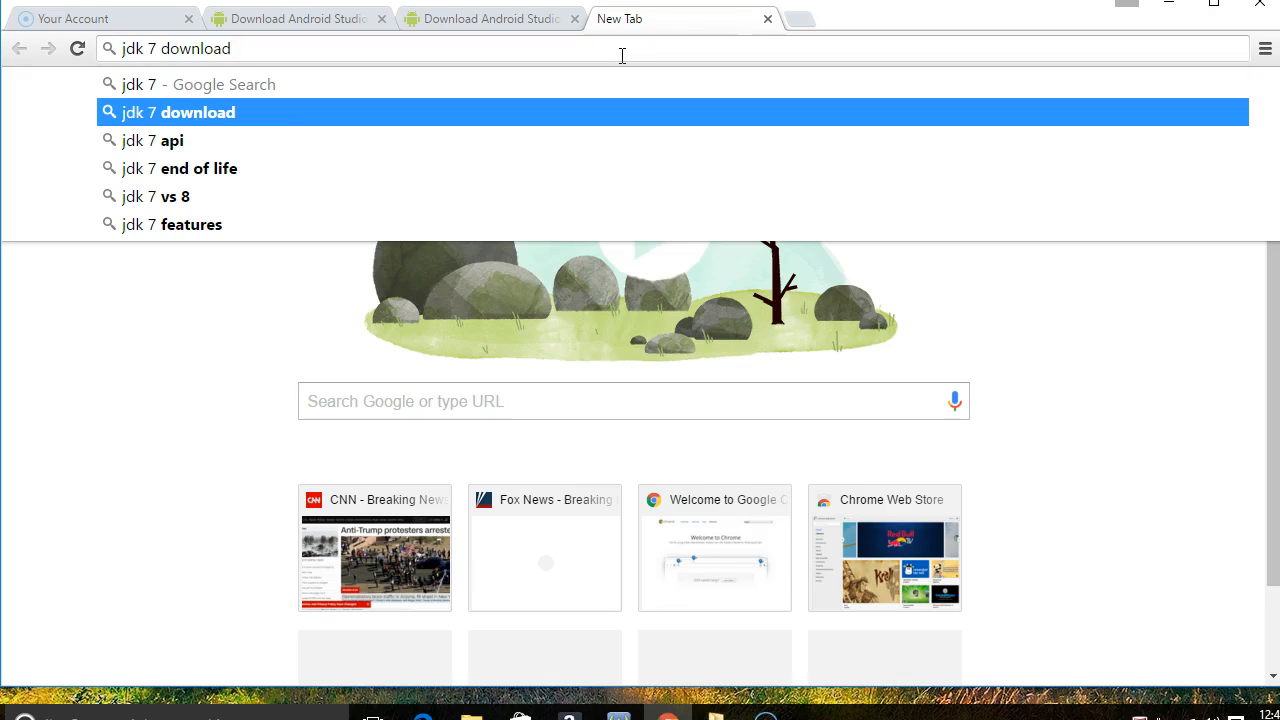
key("Return")
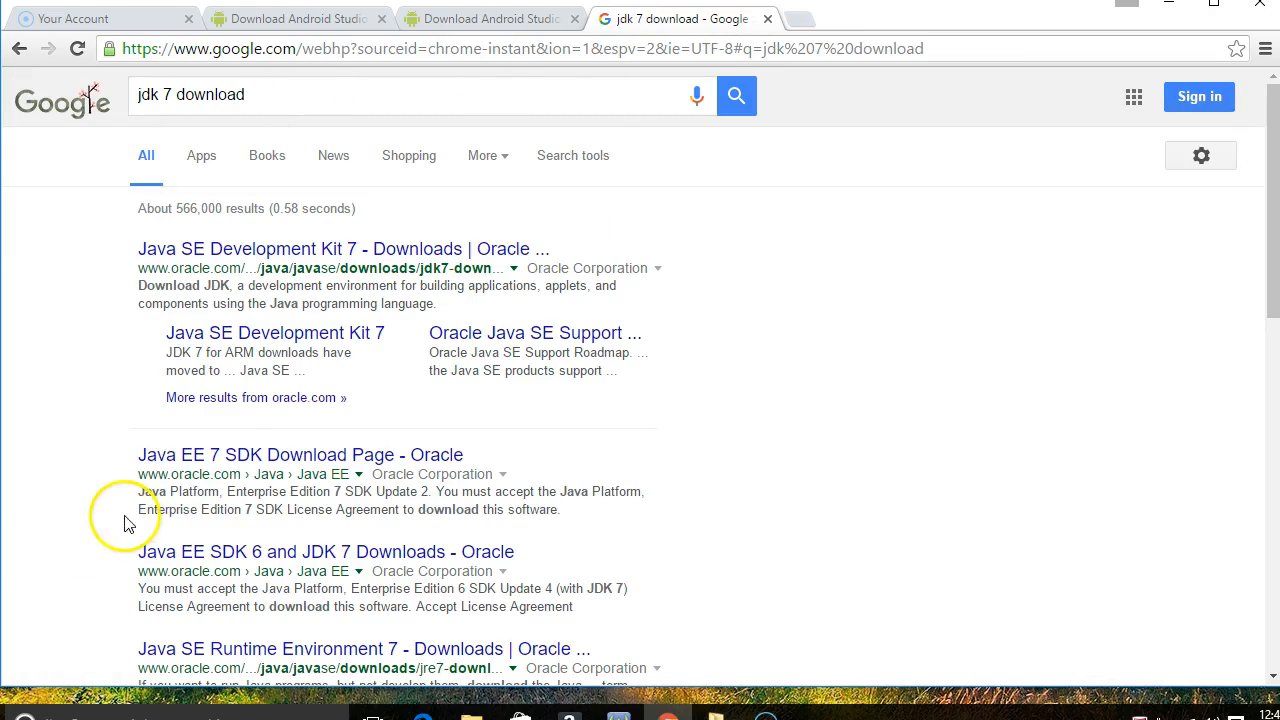
left_click(457, 255)
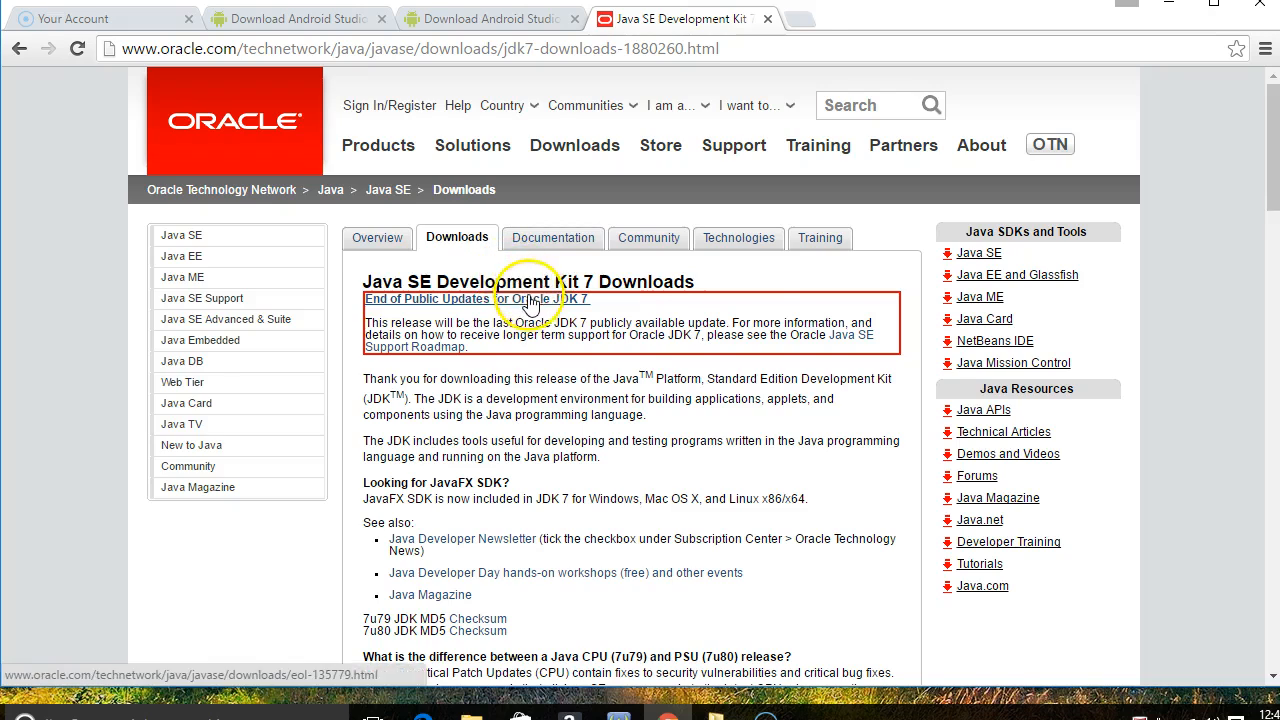
- Accept the Java SE Development Kit 7u79 license agreement and download jdk-7u79-windows-x64.exe
scroll(530, 303, "down", 5)
scroll(530, 303, "down", 2)
scroll(530, 303, "up", 7)
scroll(530, 303, "down", 6)
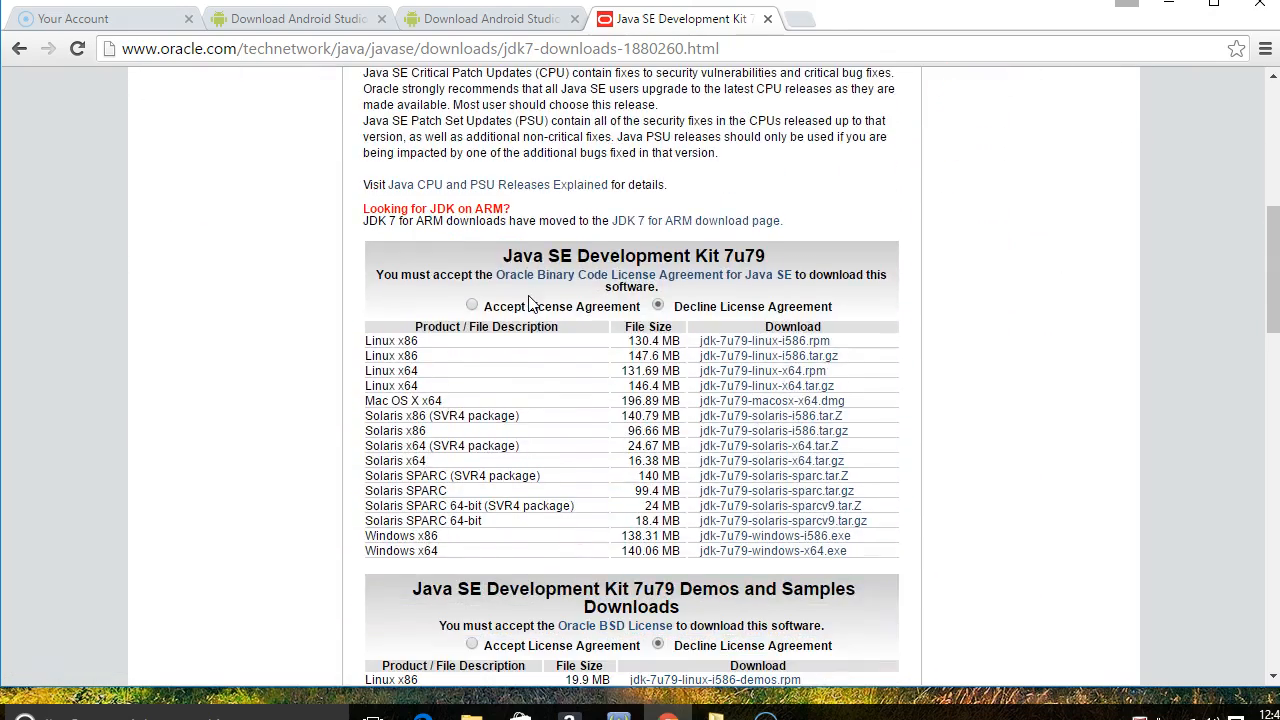
left_click(472, 306)
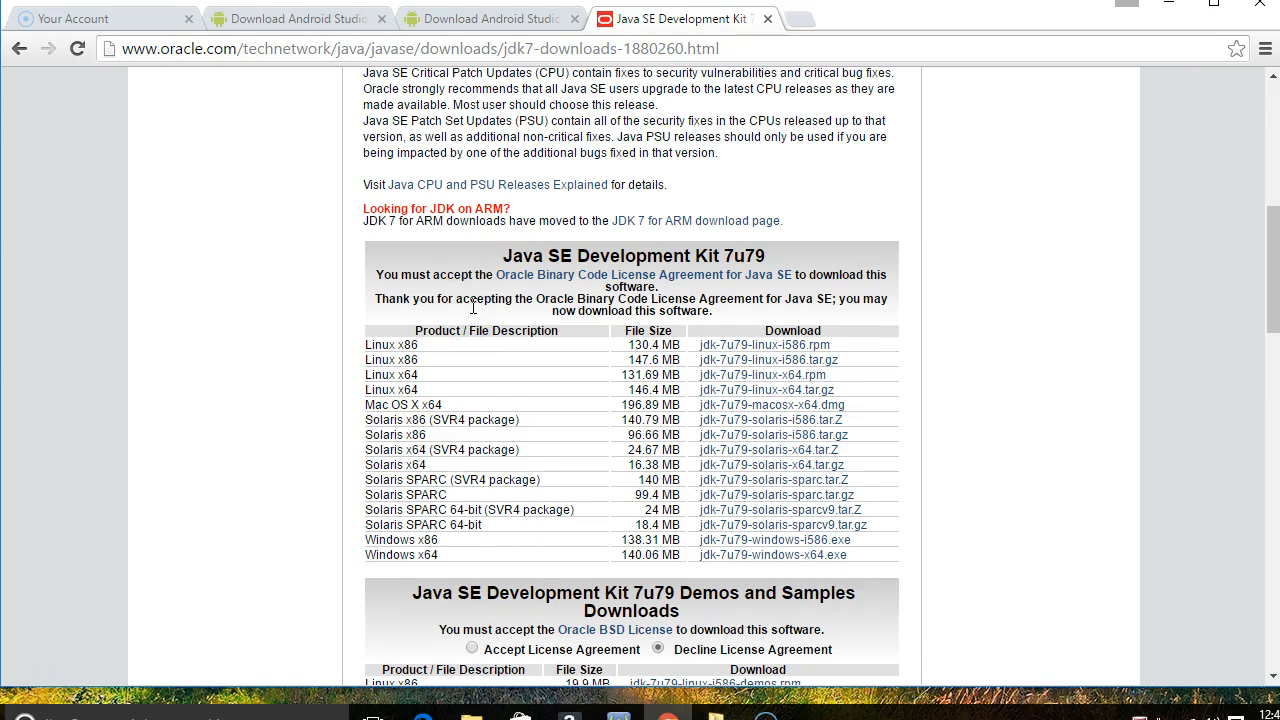
left_click(818, 558)
left_click(836, 556)
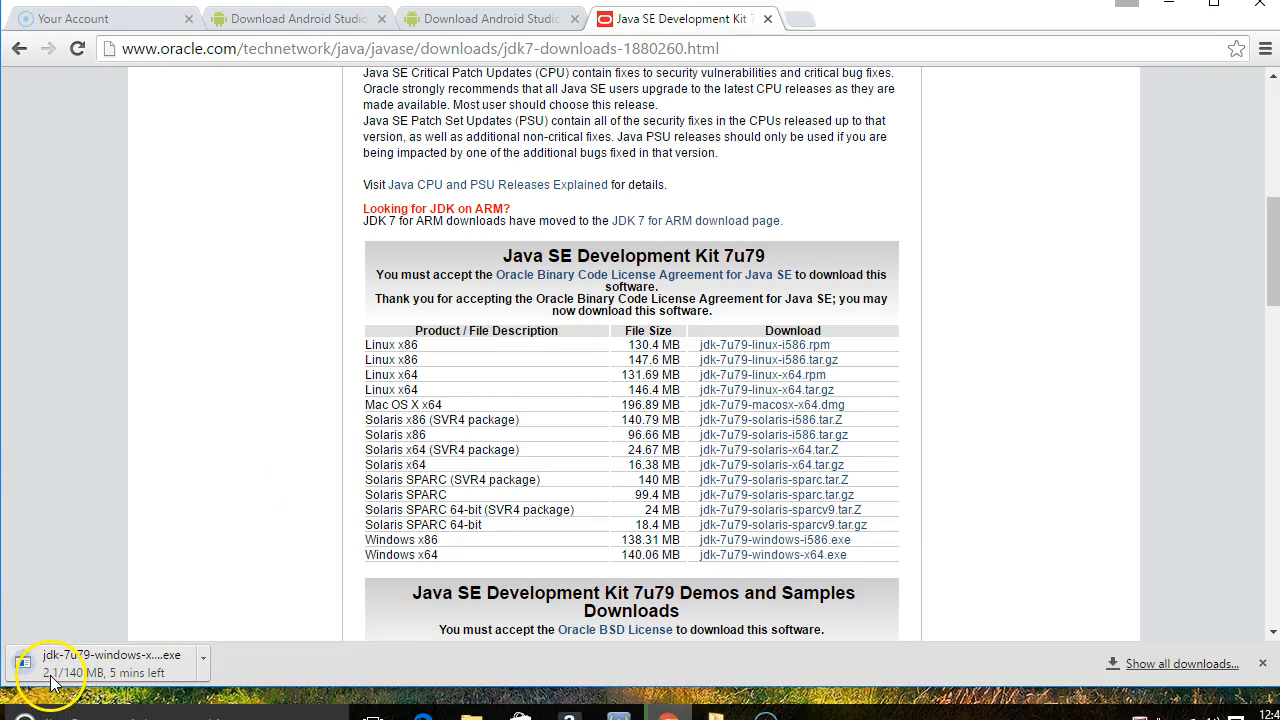
- Return to the Android Studio requirements page and request the Android Studio download from its "More about Android Studio" section
left_click(474, 27)
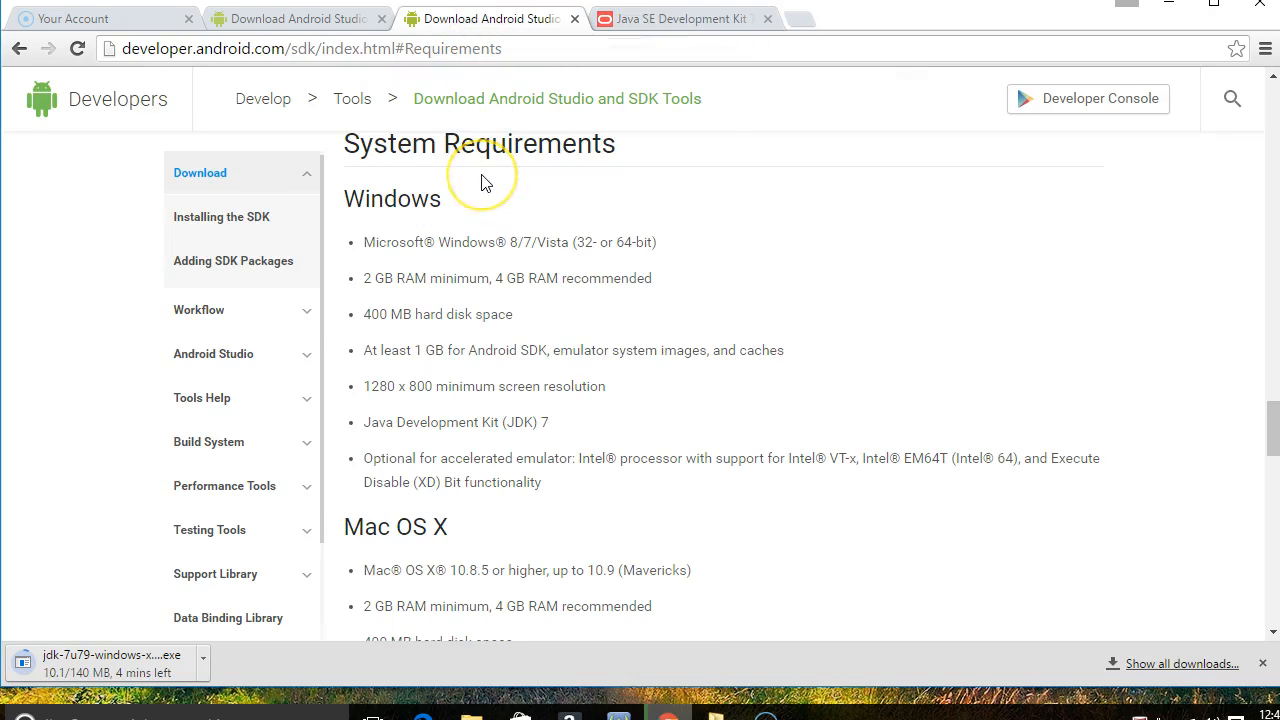
scroll(484, 185, "down", 1)
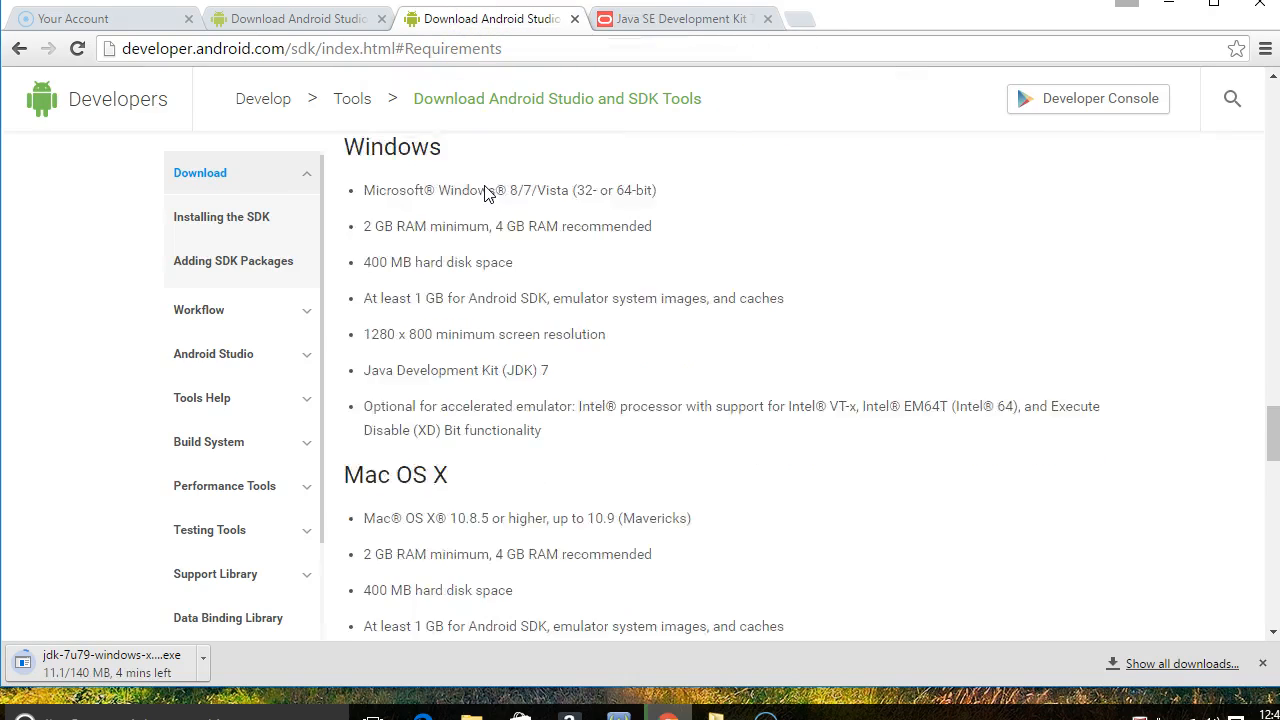
scroll(484, 185, "up", 8)
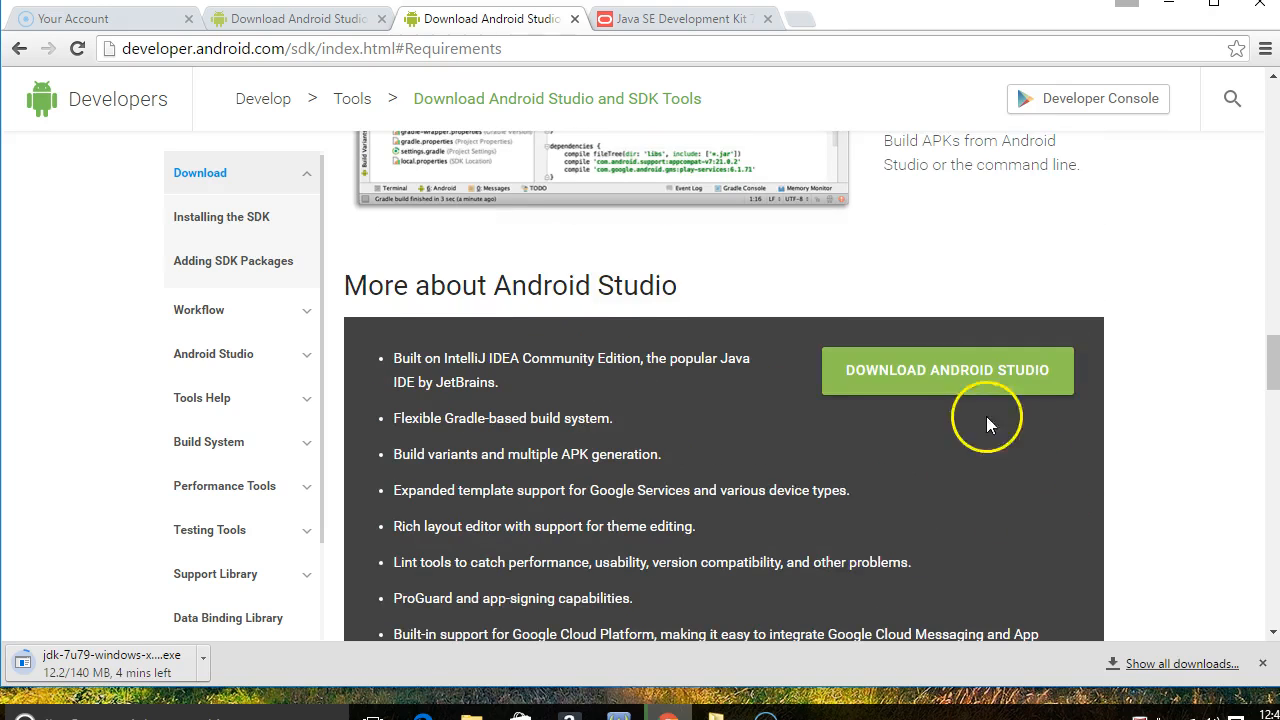
left_click(968, 388)
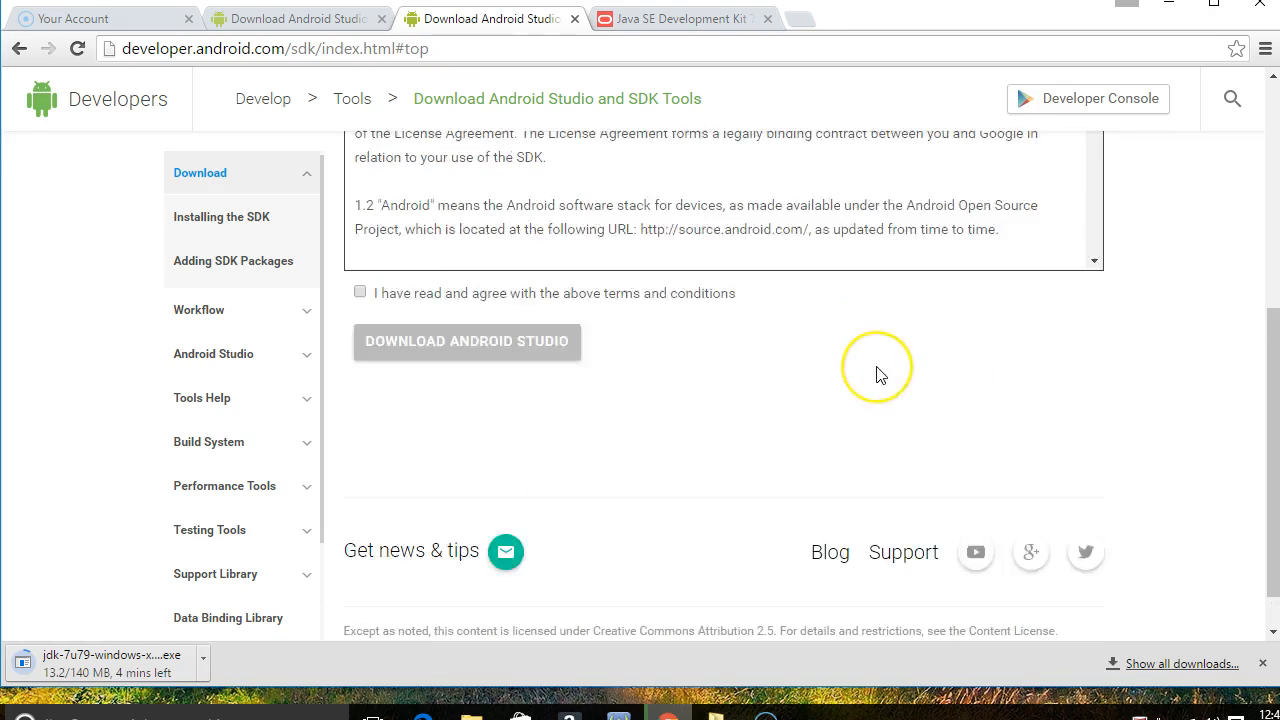
- Go through the SDK license agreement, agree to its terms and conditions, and start the Android Studio download
scroll(877, 371, "down", 1)
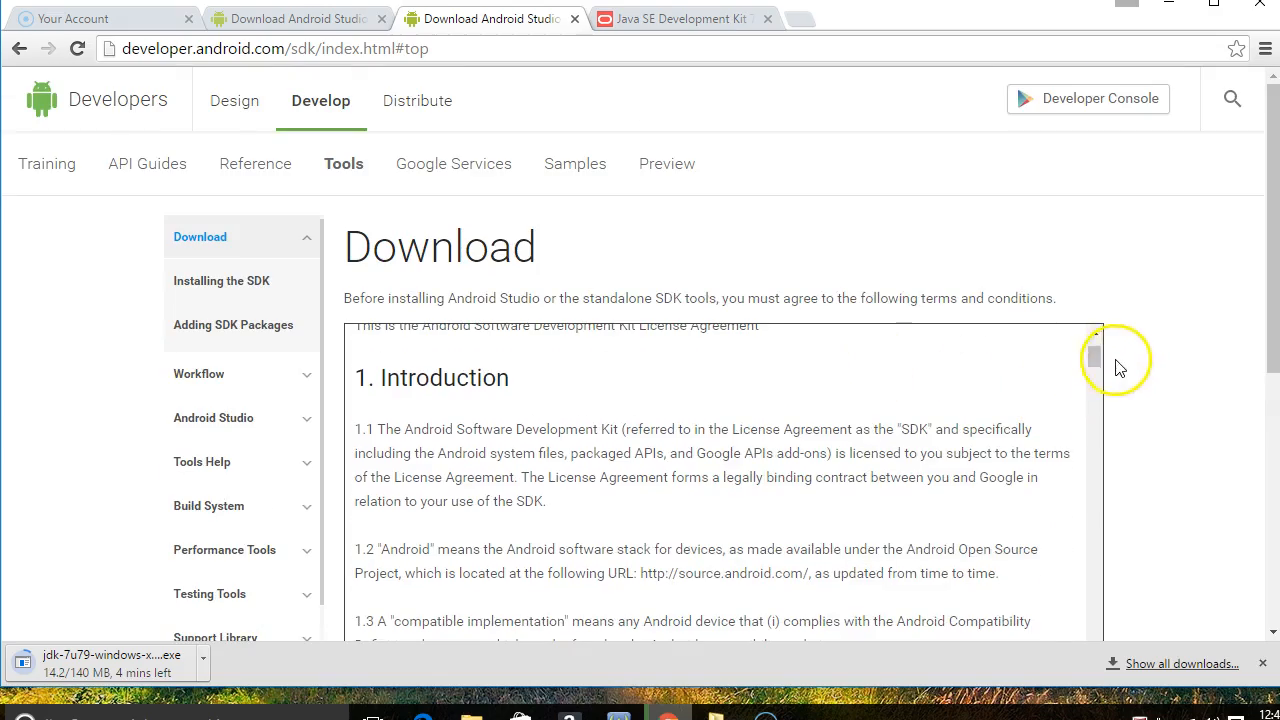
left_click_drag(1094, 348, 1109, 632)
scroll(1117, 509, "down", 3)
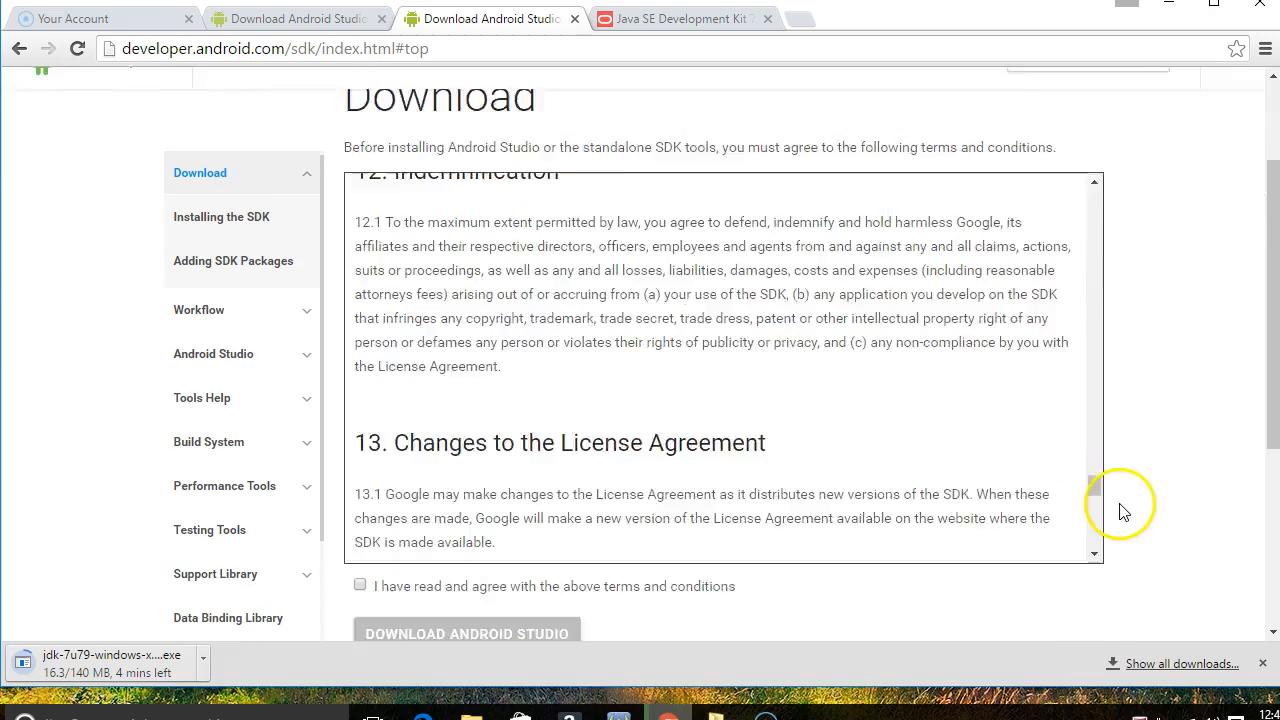
left_click(358, 439)
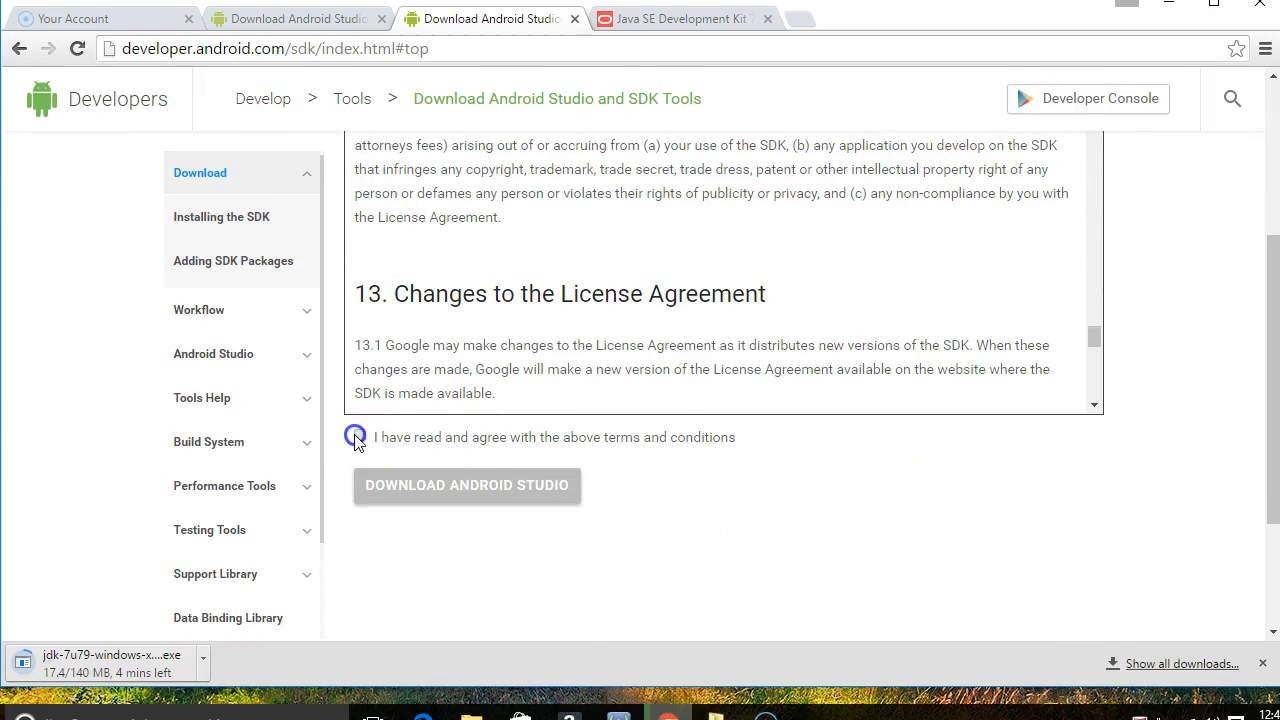
left_click(481, 483)
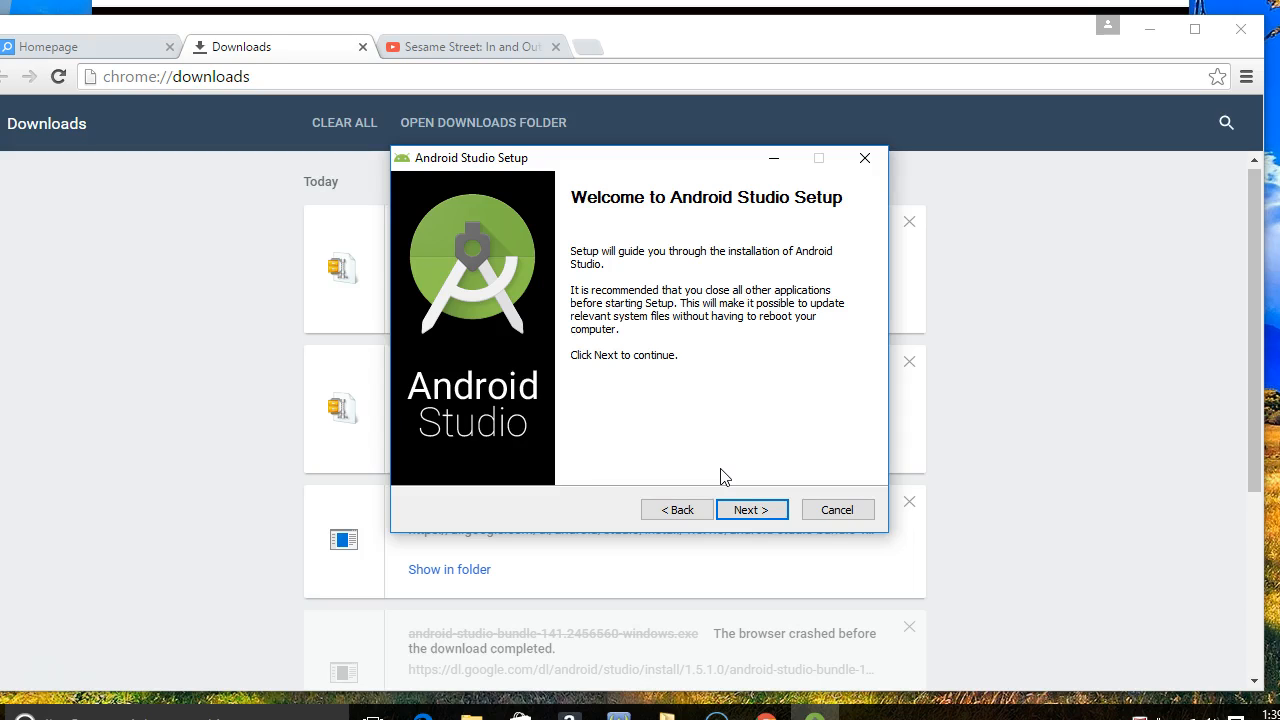
left_click(766, 516)
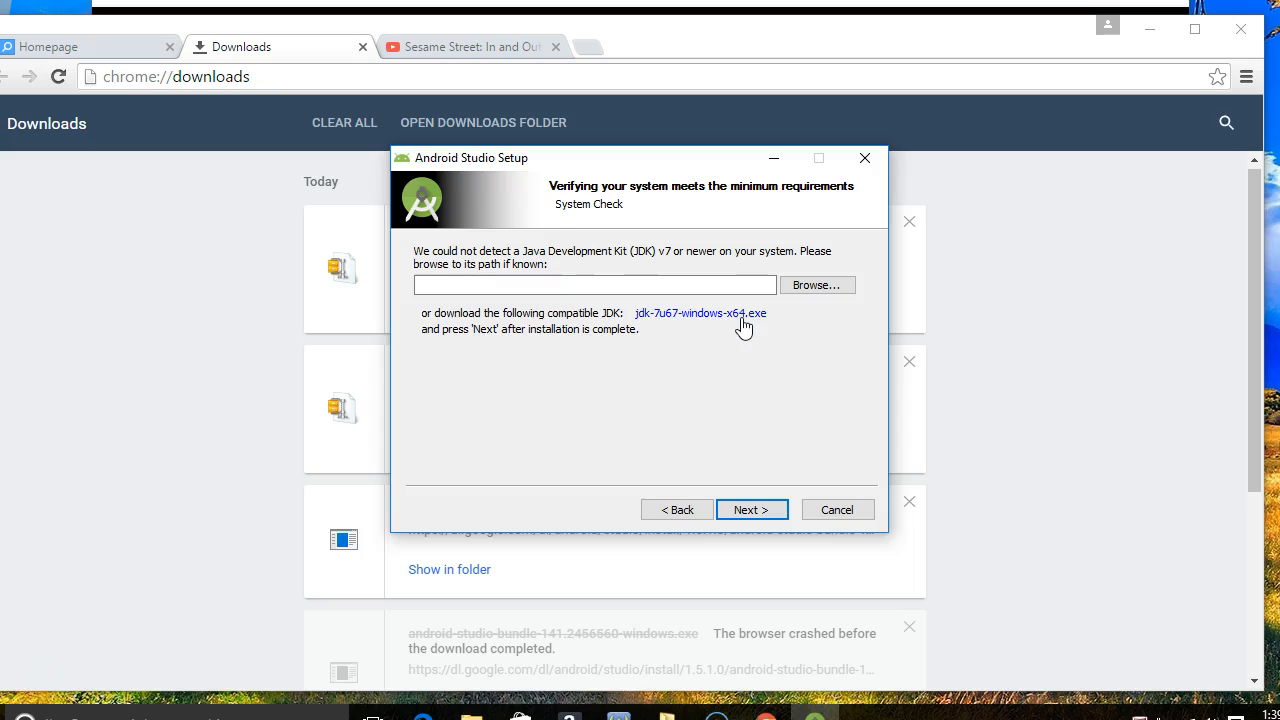
left_click(847, 512)
left_click(684, 420)
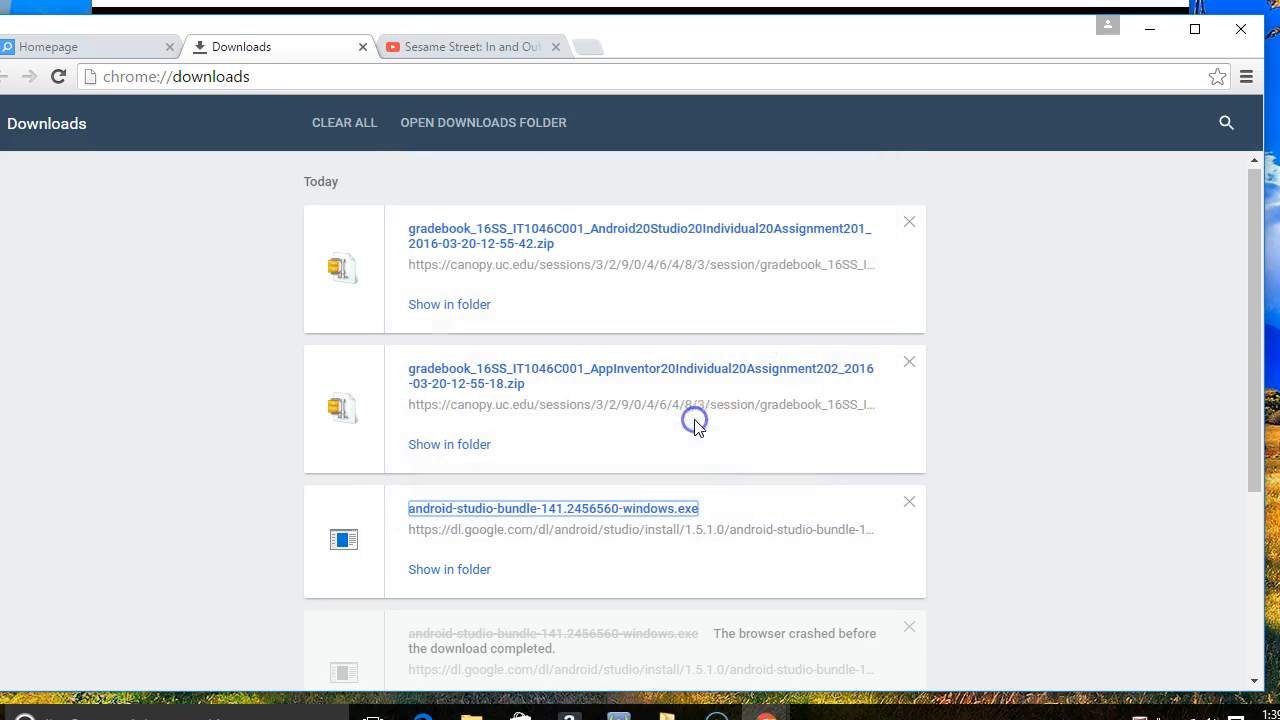
- Run the downloaded jdk-7u79-windows-x64.exe installer and continue to its custom setup
scroll(762, 452, "down", 2)
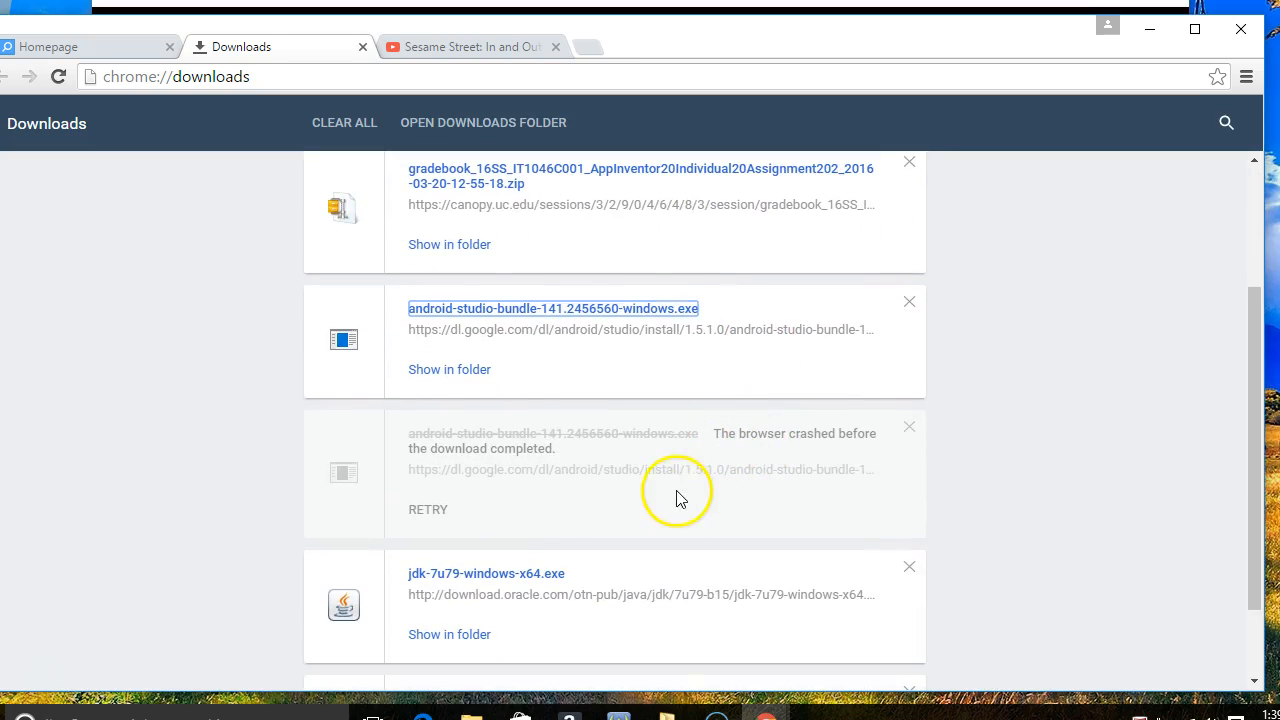
left_click(460, 578)
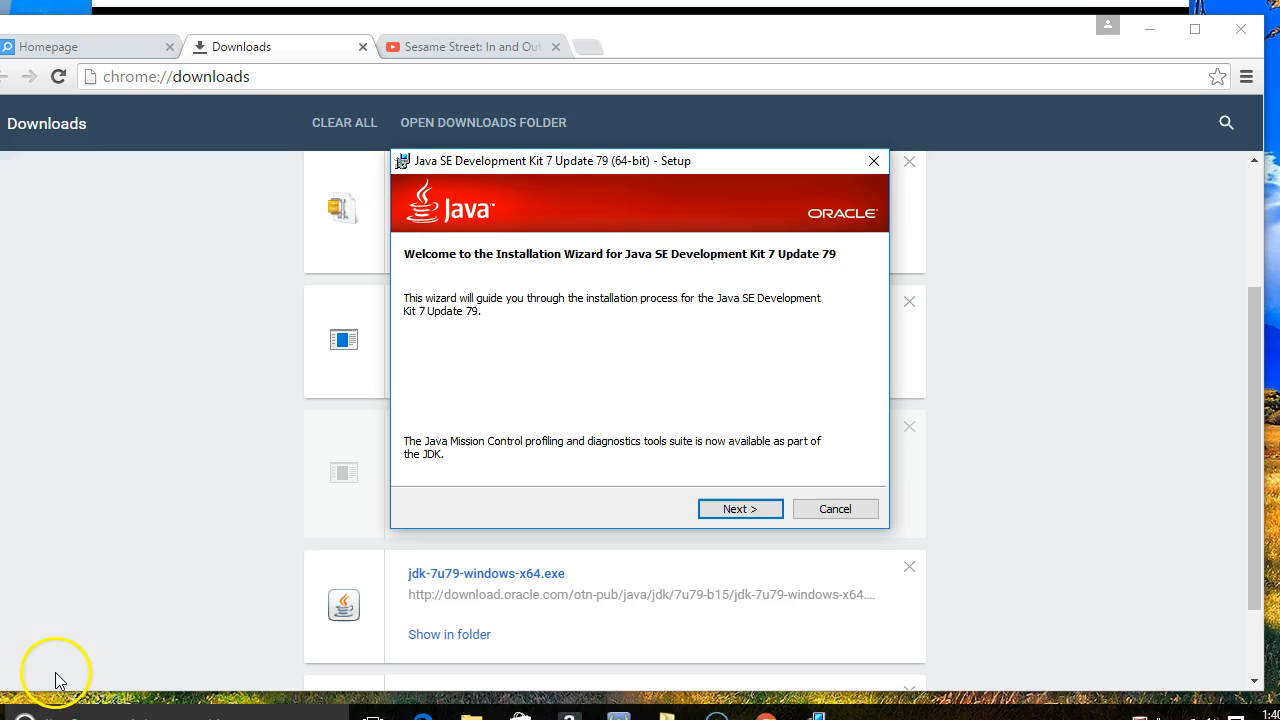
left_click(730, 512)
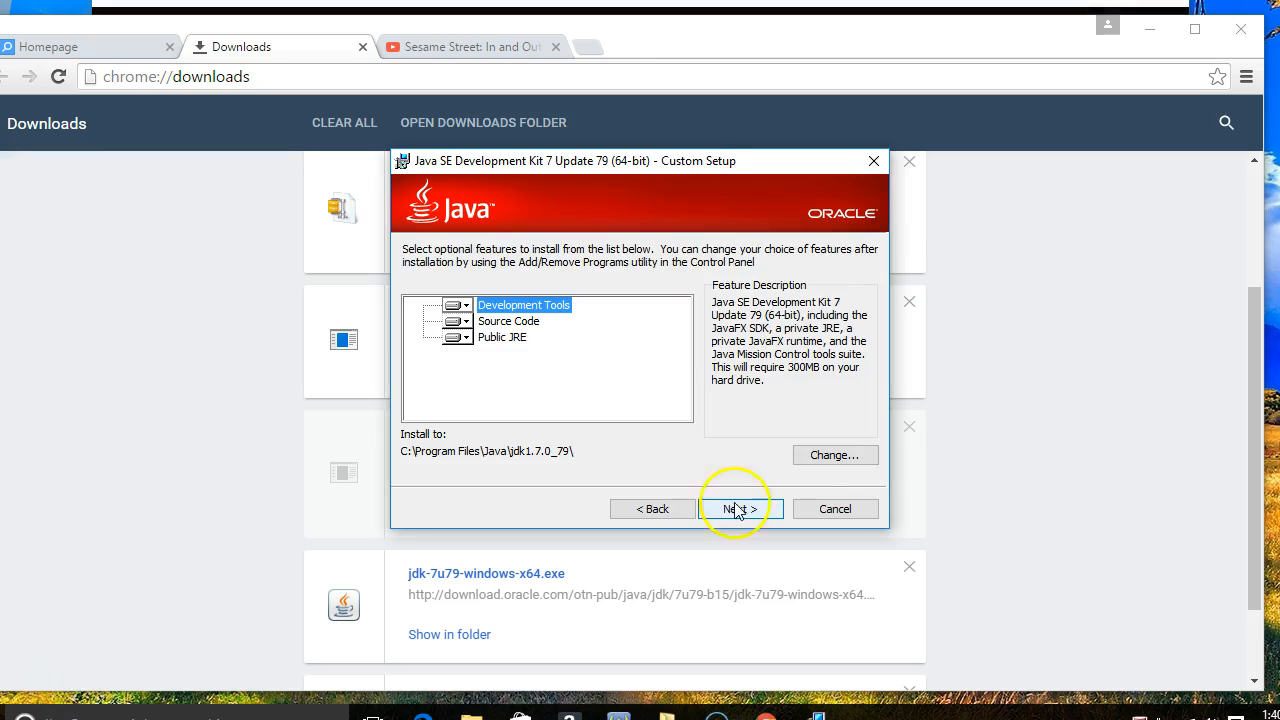
- Remove the Program Files\Java part from the JDK destination folder, making the path C:\jdk1.7.0_79\
left_click(833, 456)
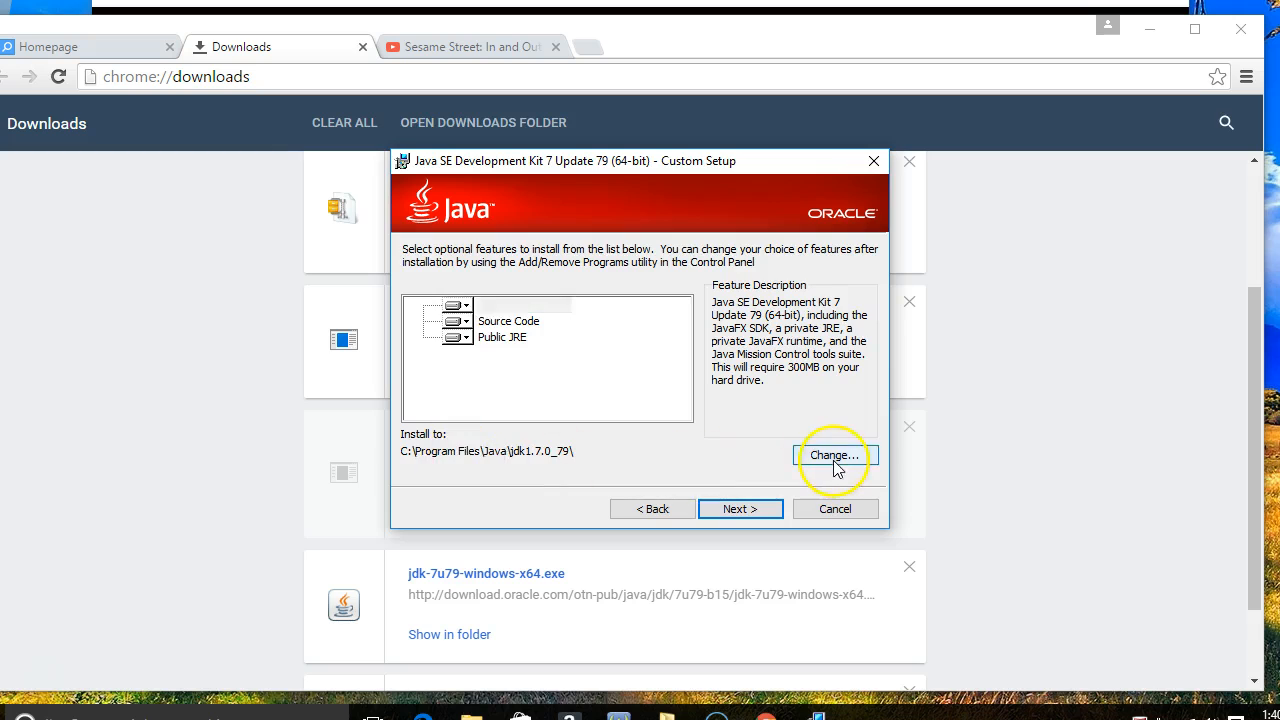
left_click(433, 461)
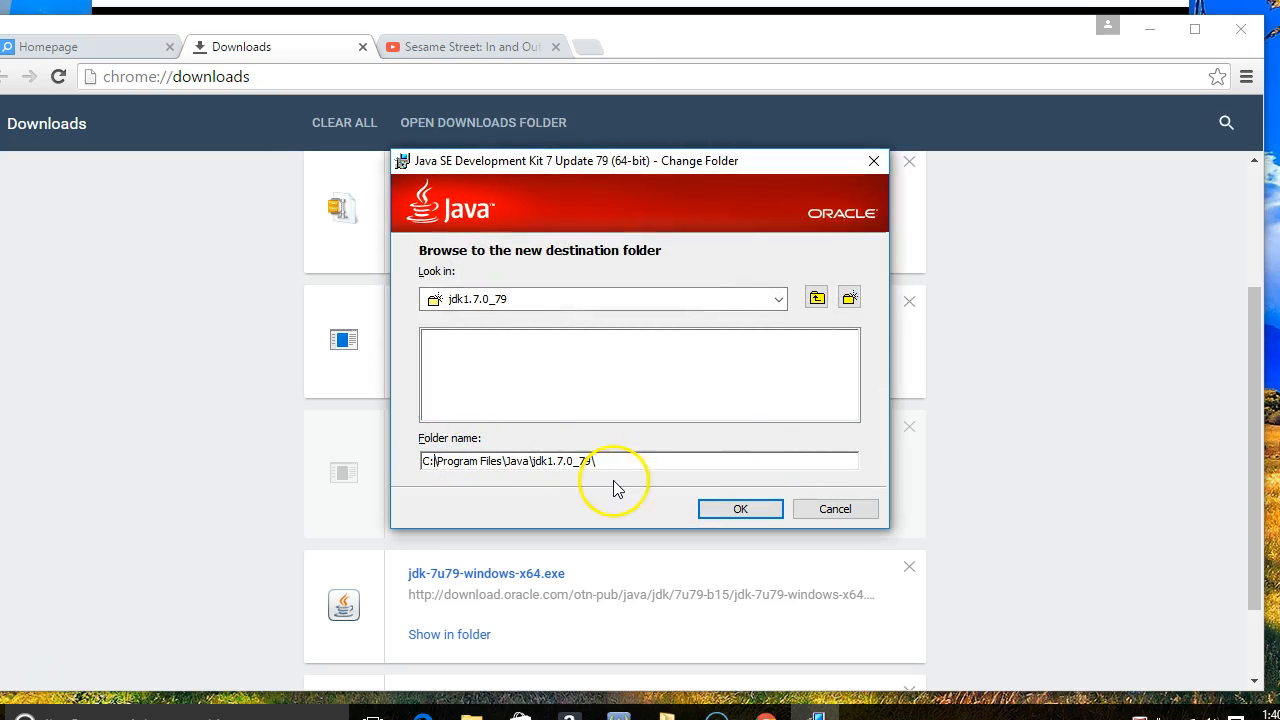
key("ctrl+shift+Right")
key("ctrl+shift+Right")
key("ctrl+shift+Right")
key("ctrl+shift+Right")
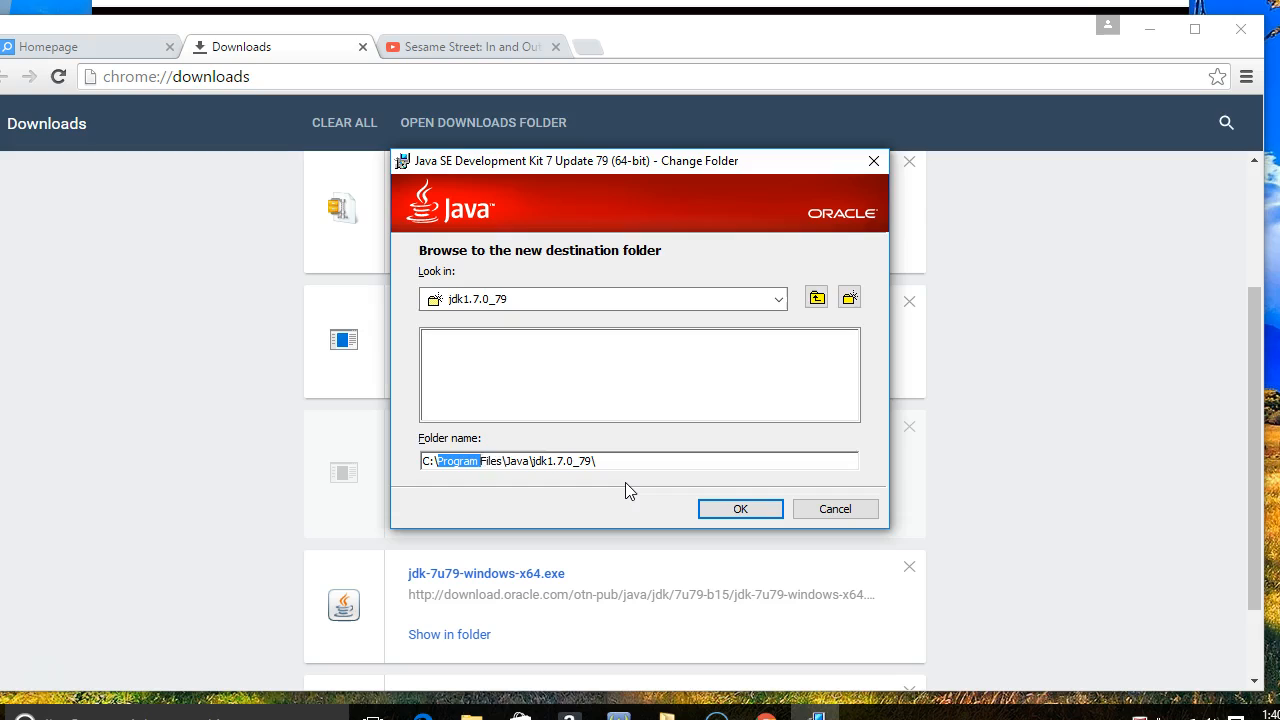
key("BackSpace")
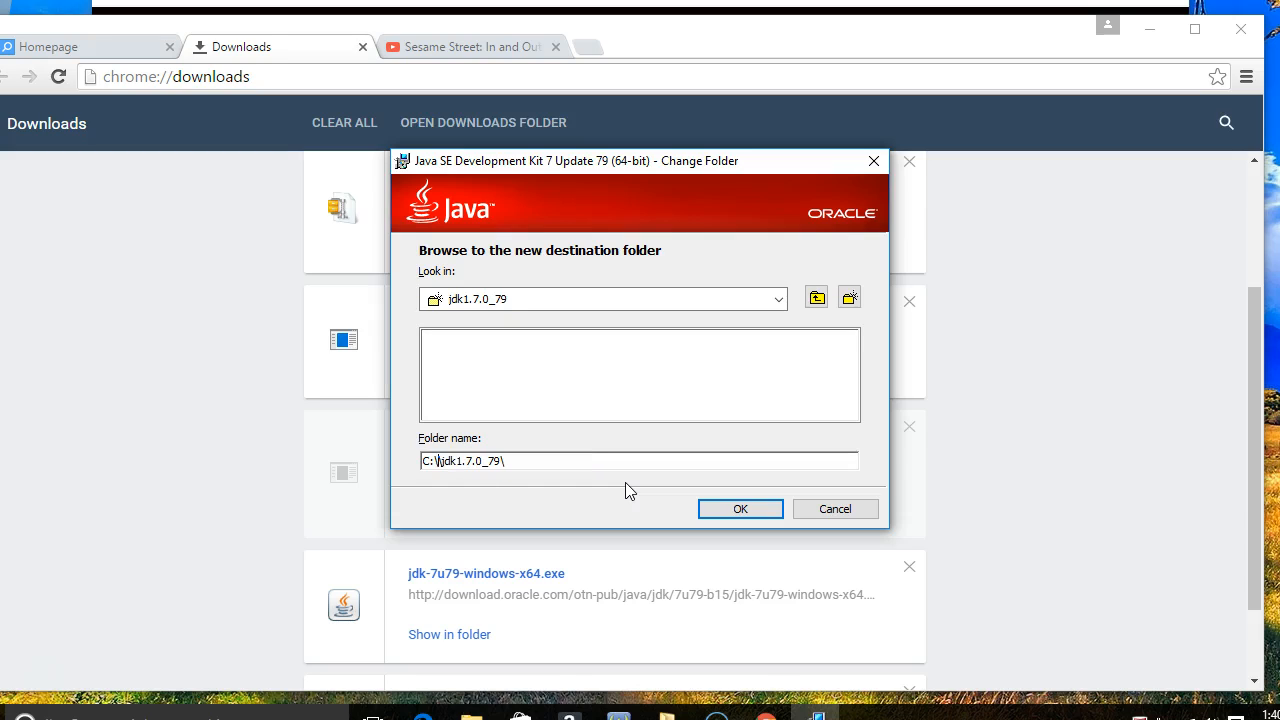
key("BackSpace")
type("\\")
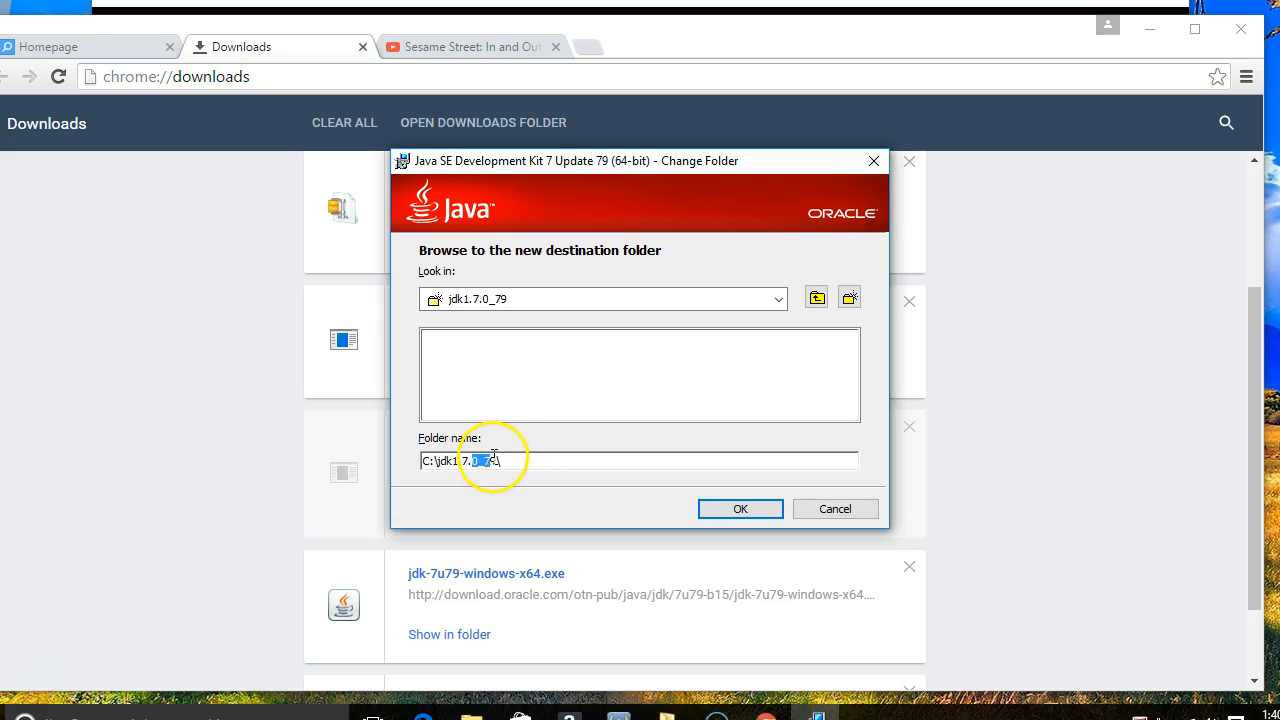
- Shorten the JDK destination folder to C:\jdk1.7.0\, confirm it and start the JDK installation
left_click(497, 460)
key("BackSpace")
key("BackSpace")
key("BackSpace")
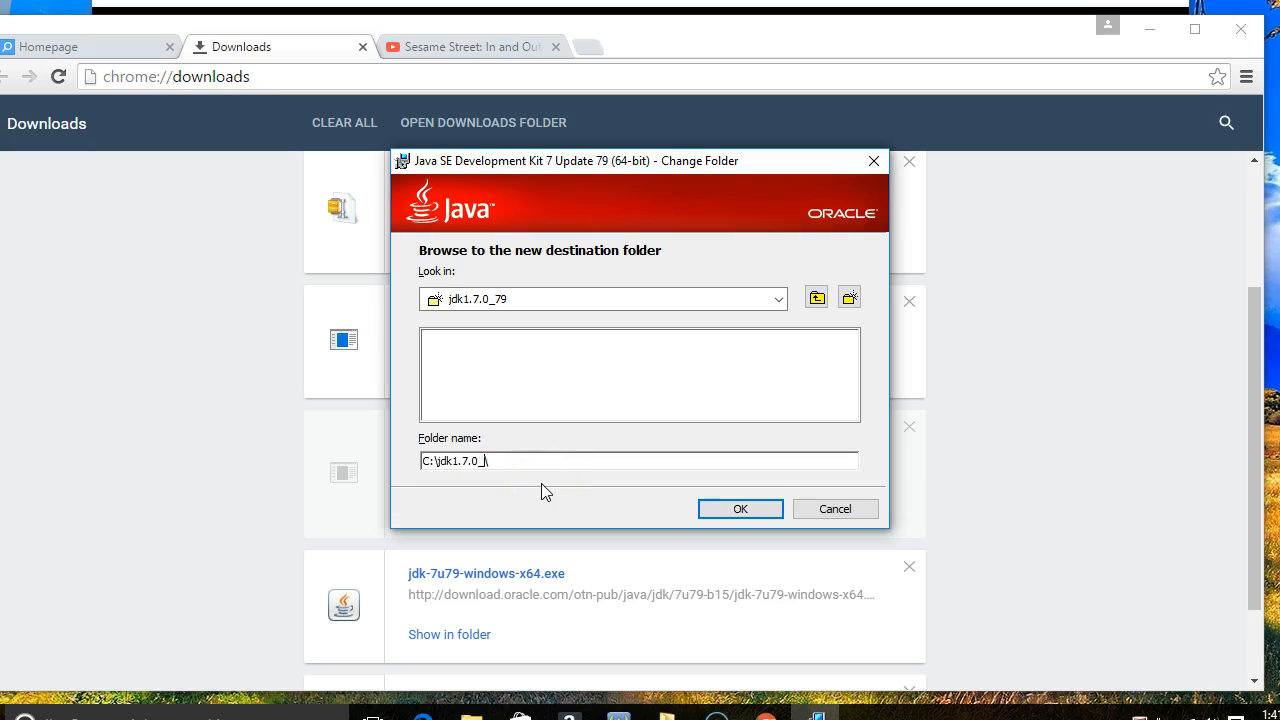
left_click(735, 509)
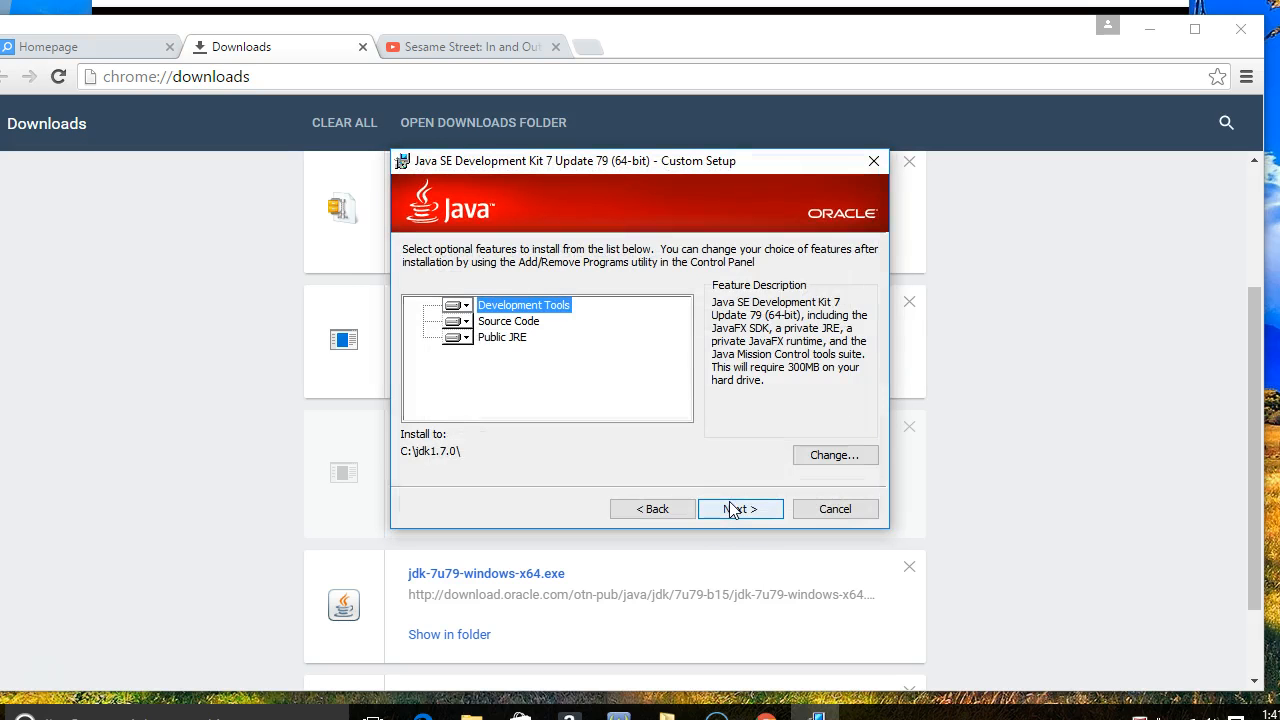
left_click(731, 508)
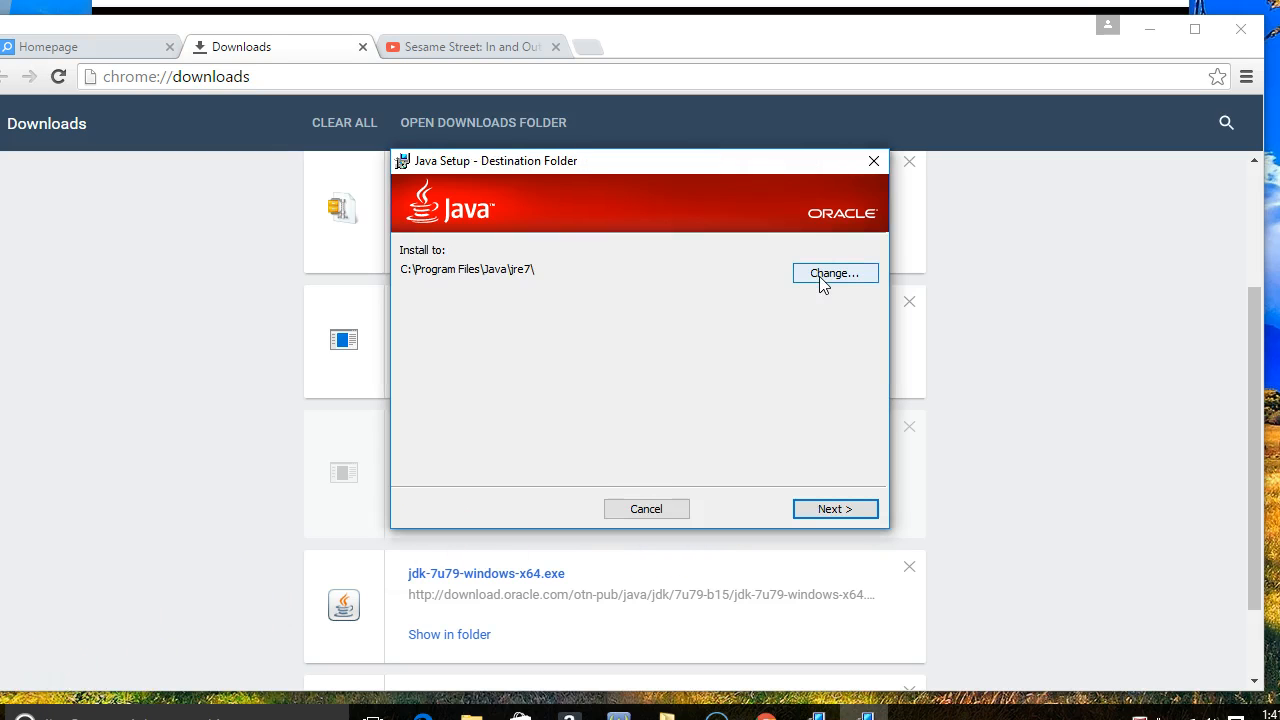
- Set the JRE destination folder to C:\jre7\, install it and close the completed JDK installer
left_click(822, 275)
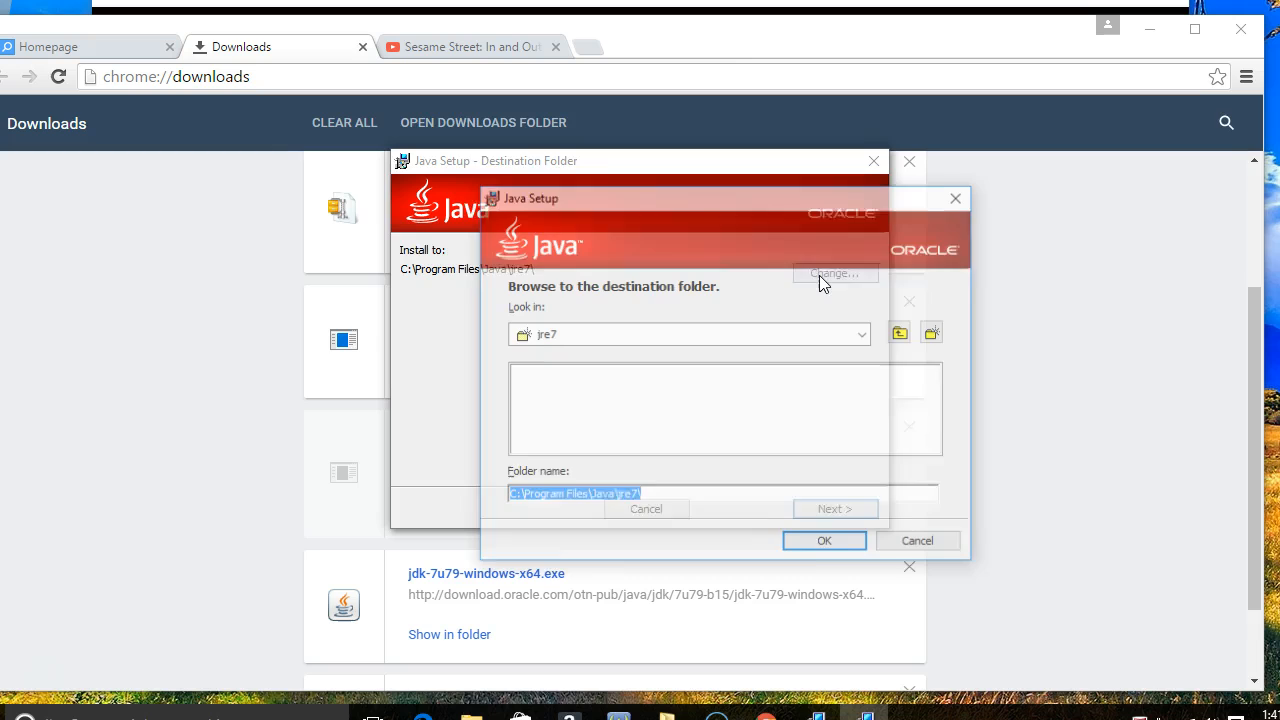
left_click(614, 497)
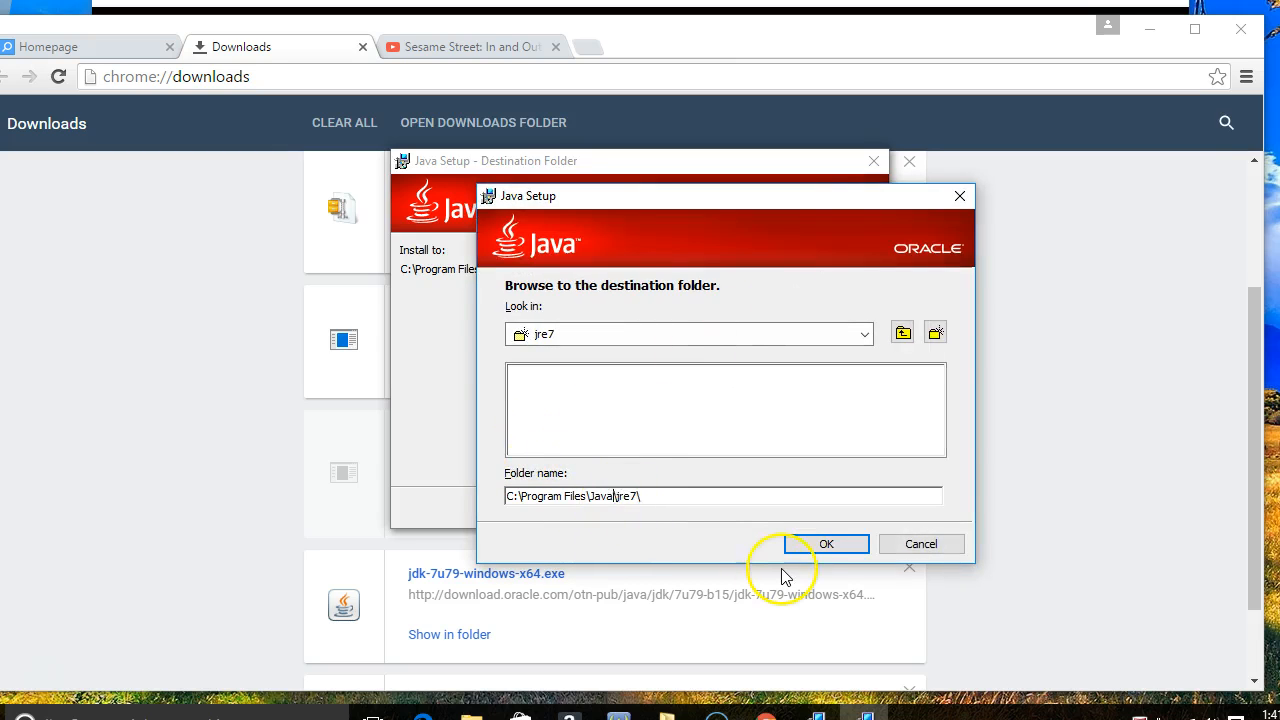
key("BackSpace")
key("BackSpace")
key("BackSpace")
key("BackSpace")
key("BackSpace")
key("BackSpace")
key("BackSpace")
key("BackSpace")
key("BackSpace")
key("BackSpace")
key("BackSpace")
key("BackSpace")
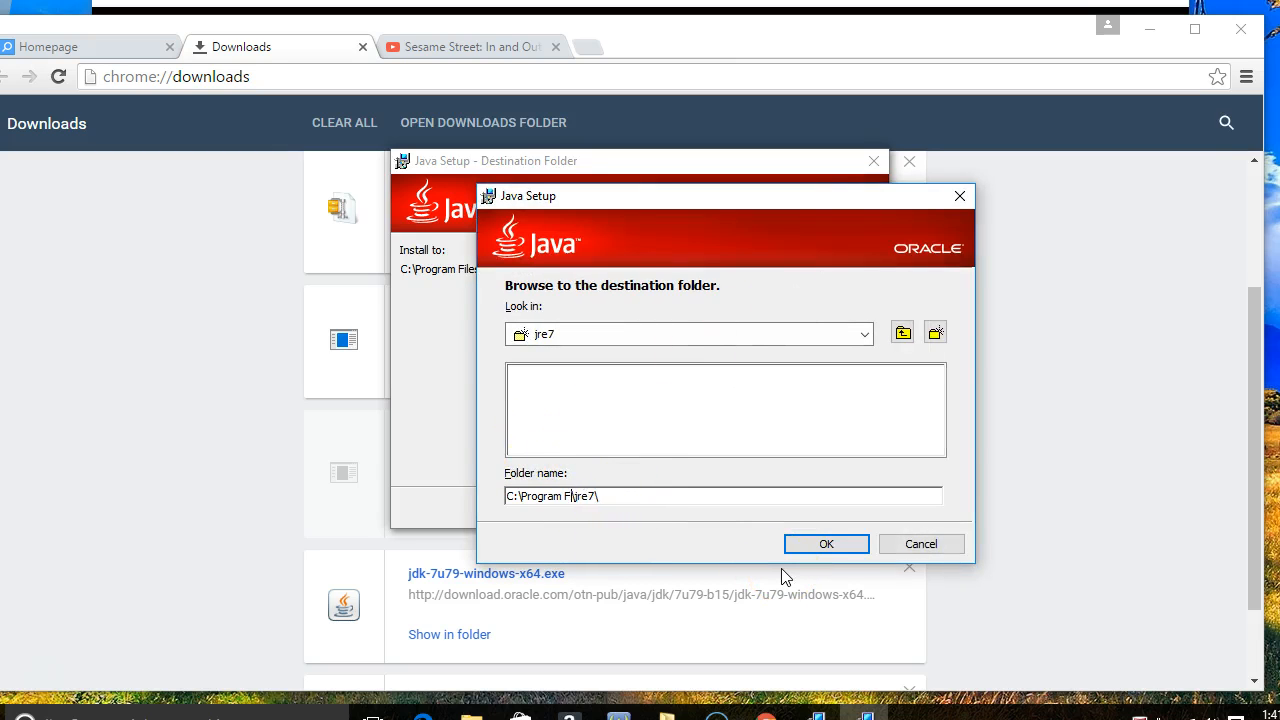
key("BackSpace")
key("BackSpace")
key("BackSpace")
key("BackSpace")
key("BackSpace")
key("BackSpace")
key("BackSpace")
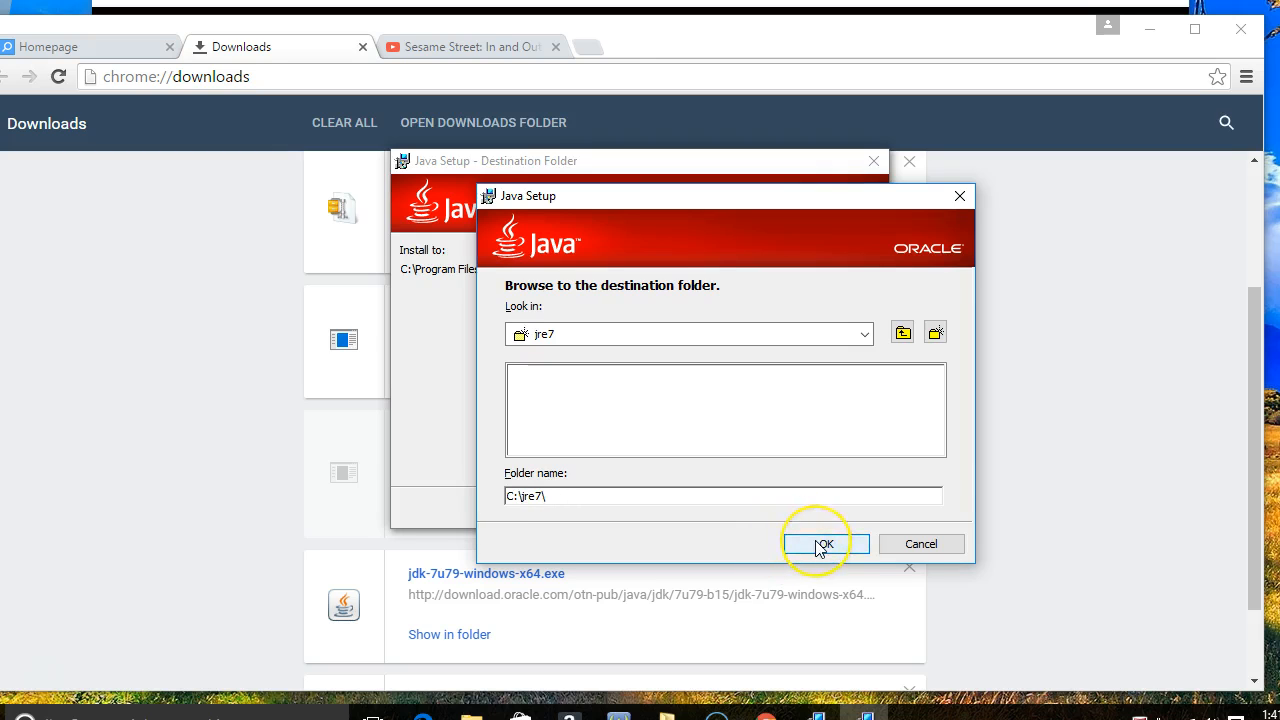
left_click(822, 543)
left_click(823, 509)
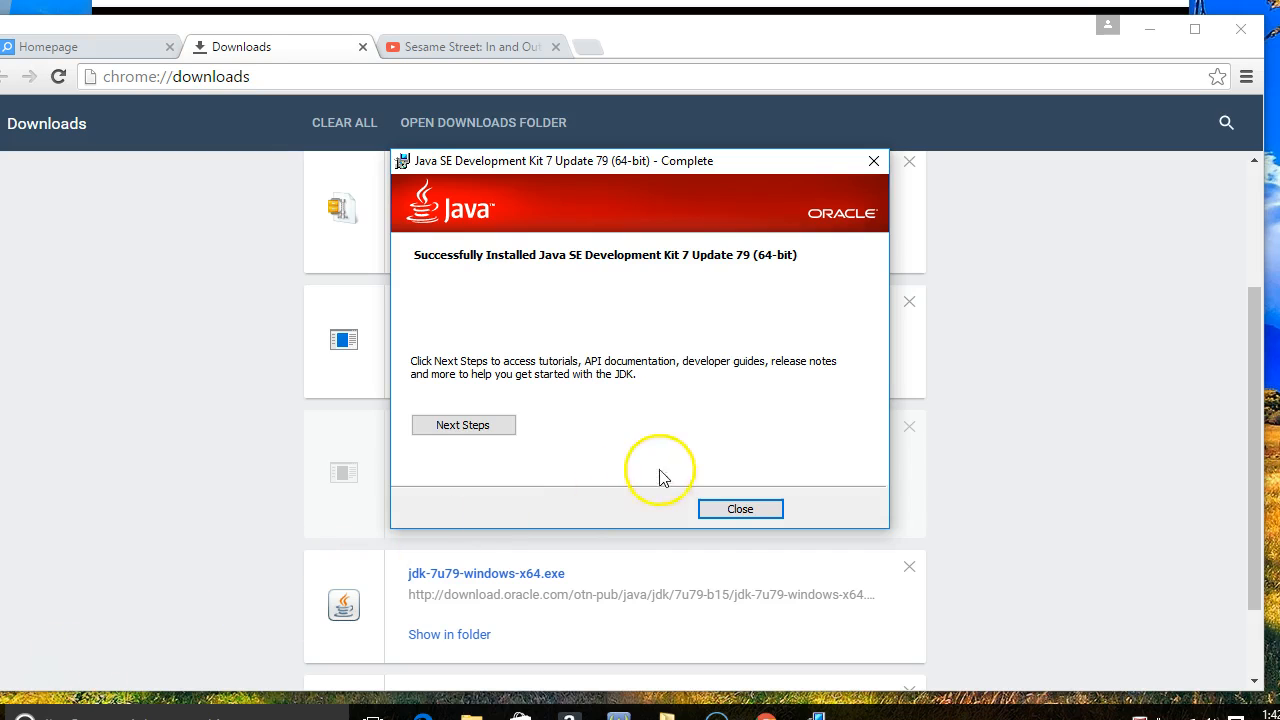
left_click(738, 512)
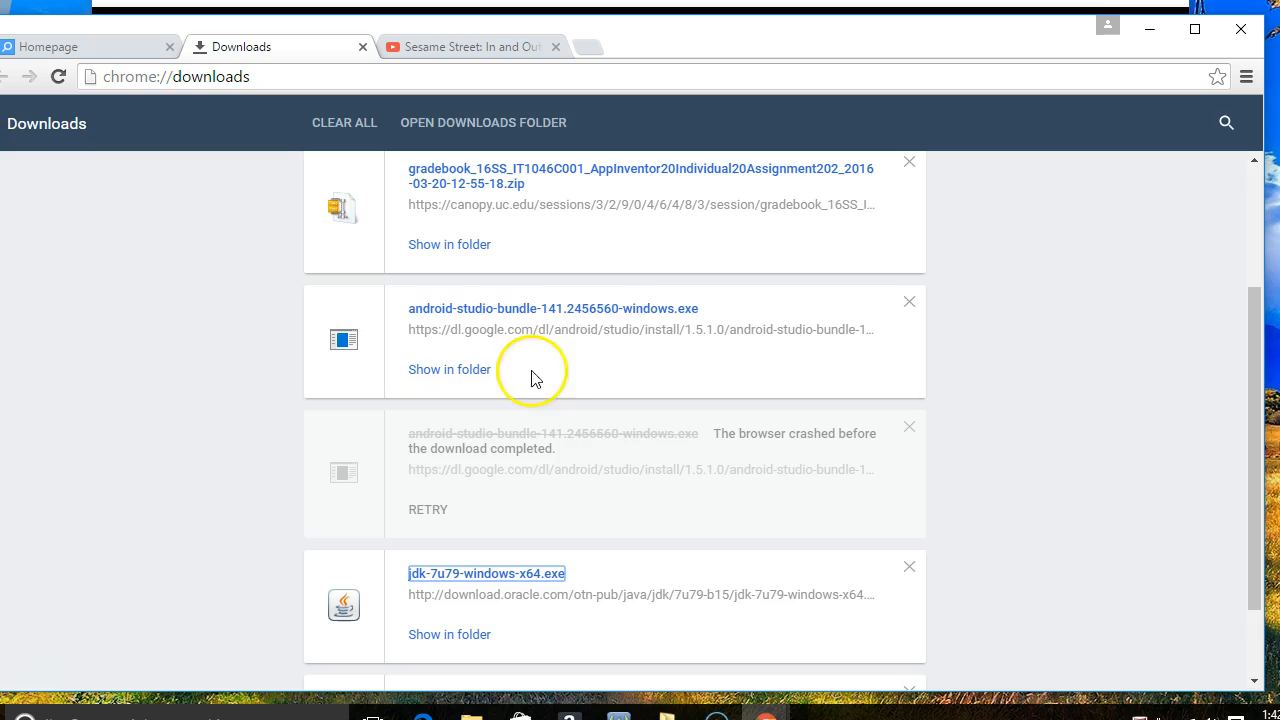
- Run the downloaded android-studio-bundle-141.2456560-windows.exe installer, keep all components selected and accept the license agreement after going through it
left_click(616, 310)
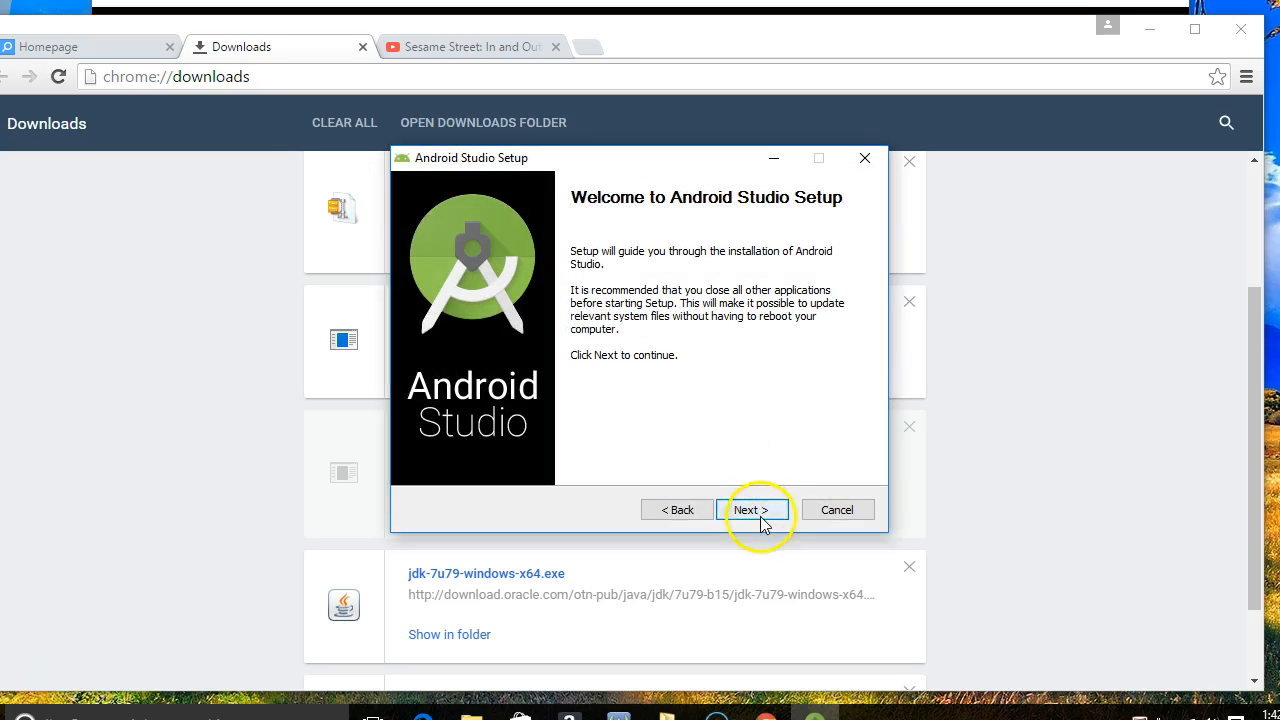
left_click(760, 518)
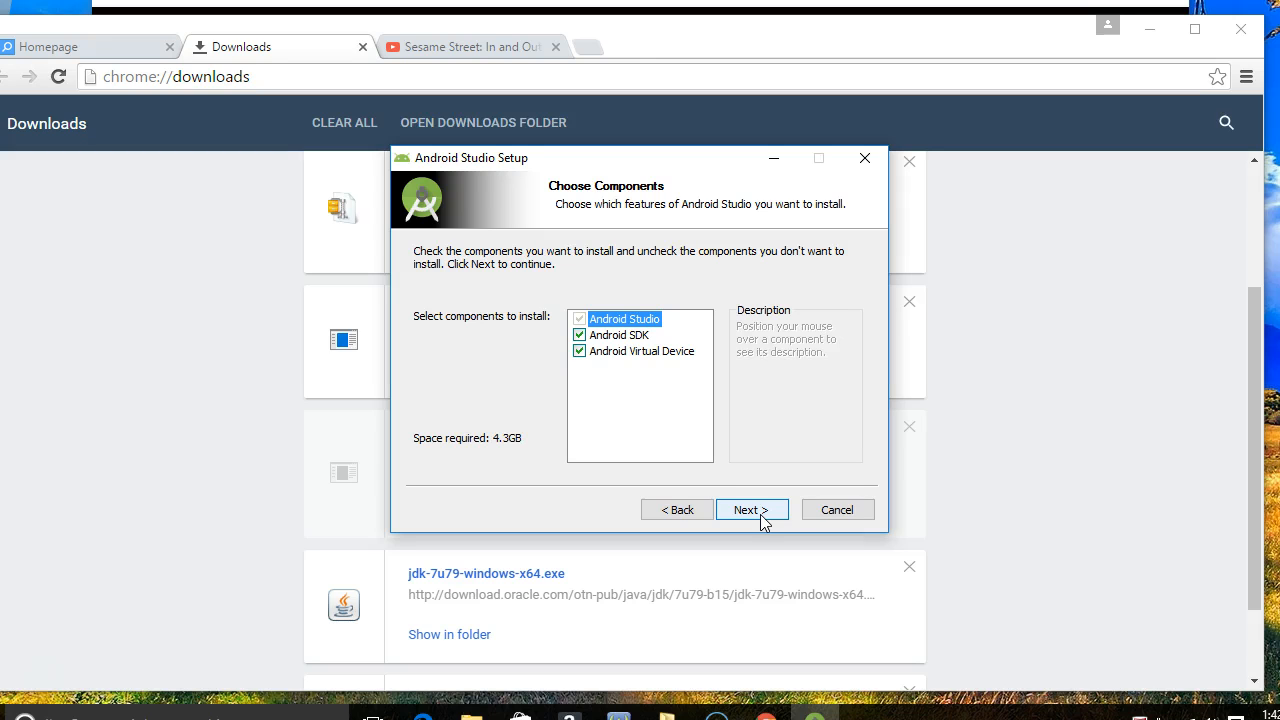
left_click(760, 514)
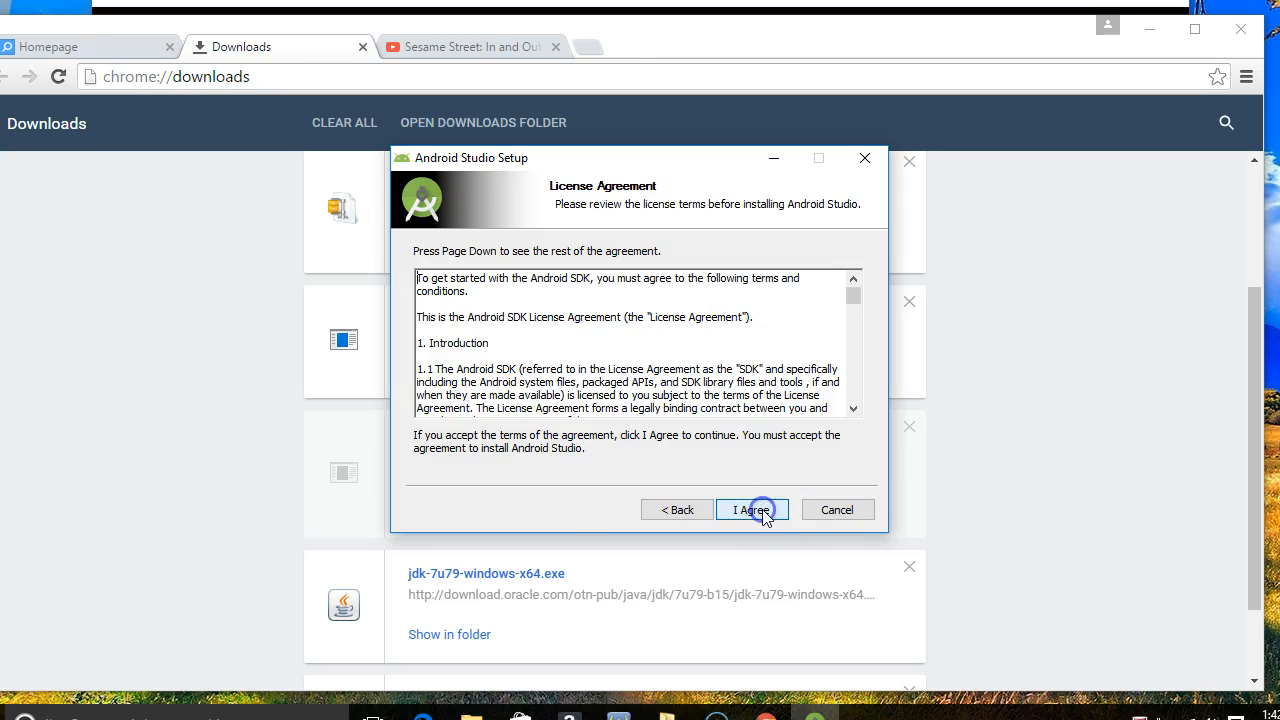
left_click_drag(853, 296, 849, 408)
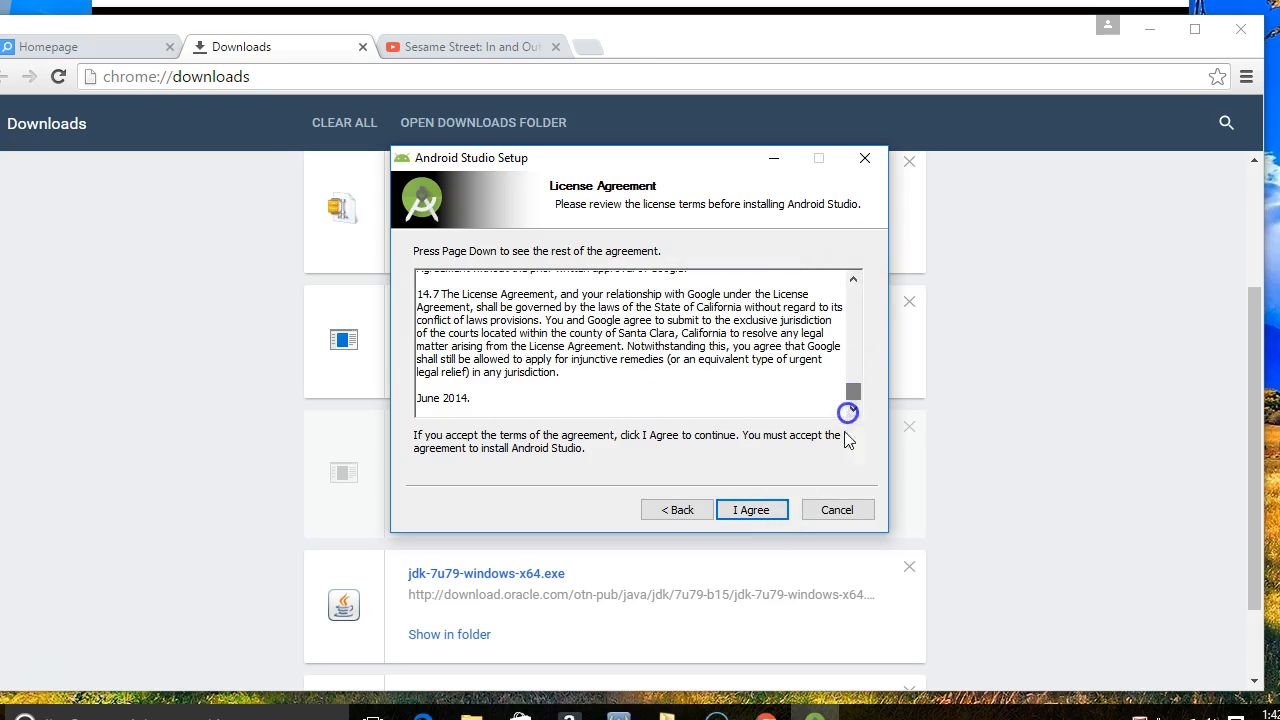
left_click(782, 512)
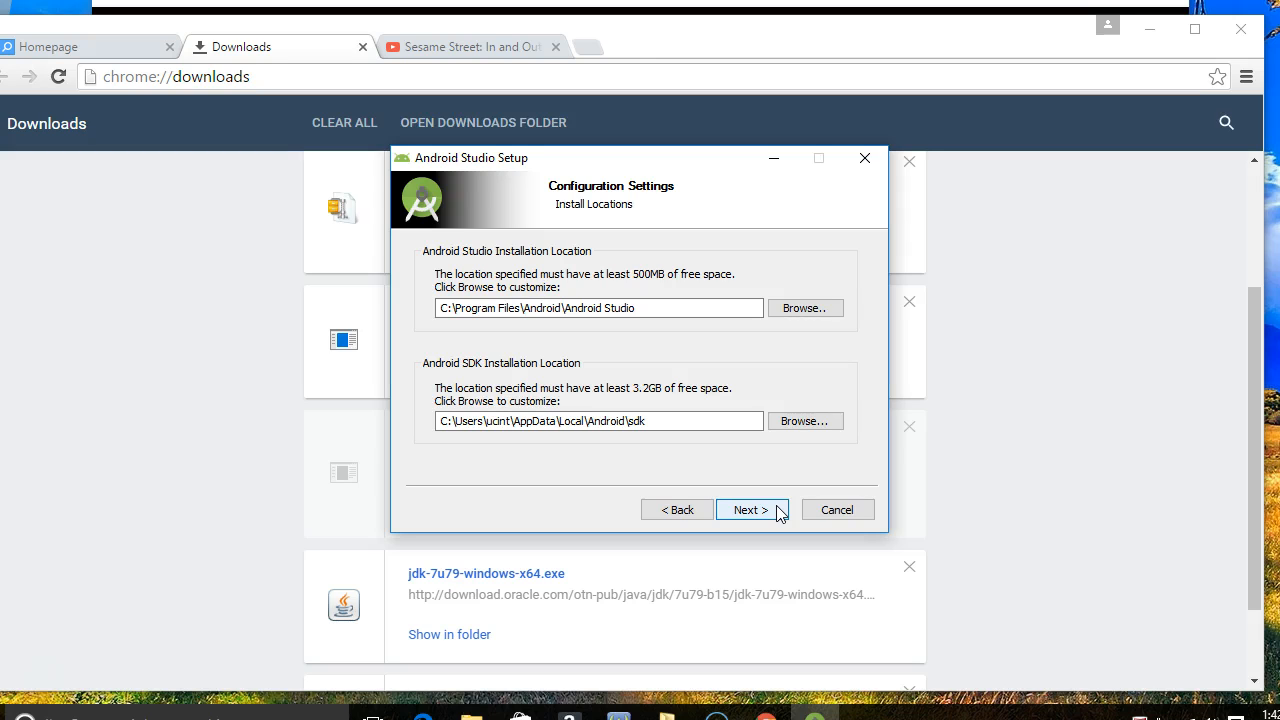
- Set the Android Studio installation location to C:\Programs\Android\Android Studio
left_click(709, 424)
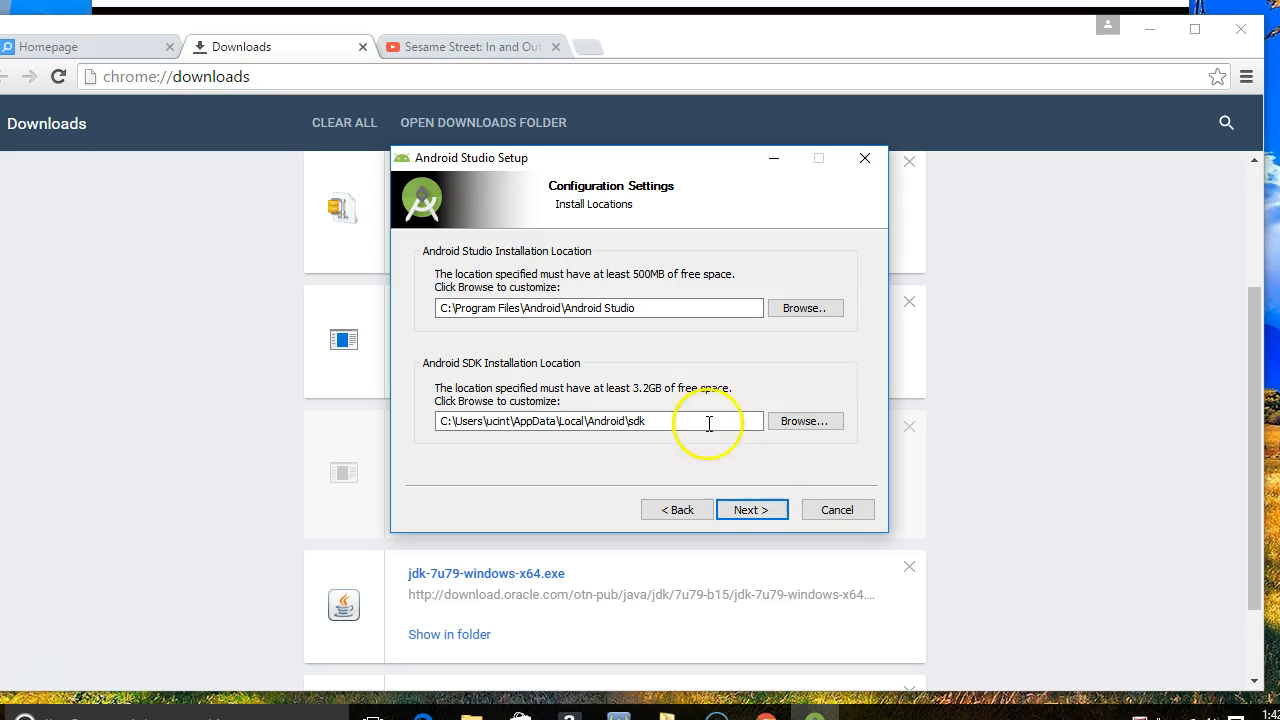
left_click(520, 308)
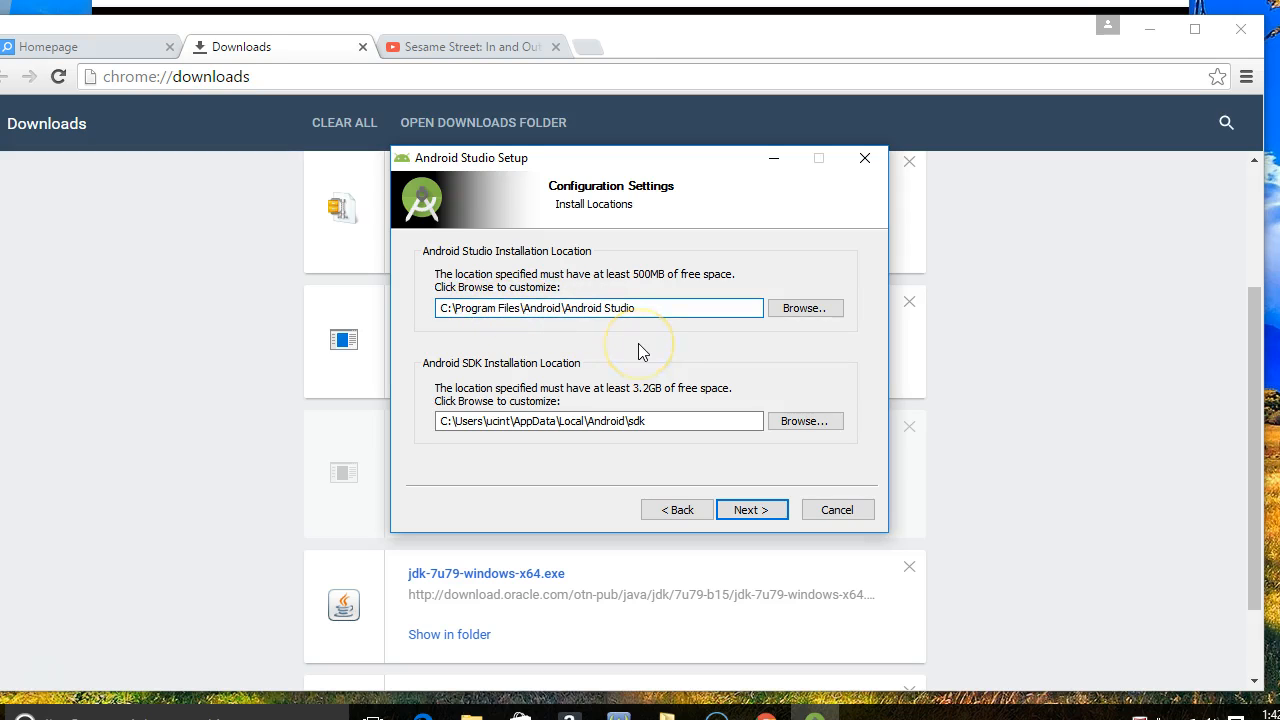
key("BackSpace")
key("BackSpace")
key("BackSpace")
key("BackSpace")
key("BackSpace")
key("BackSpace")
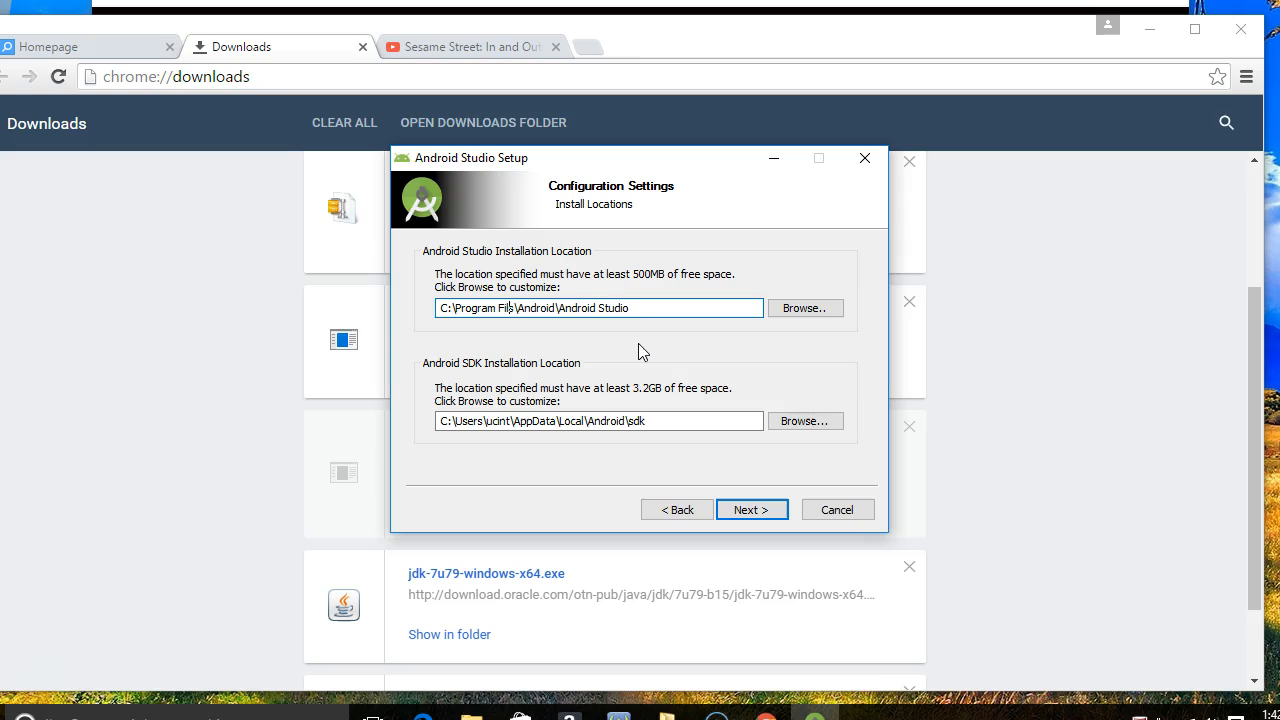
type("s")
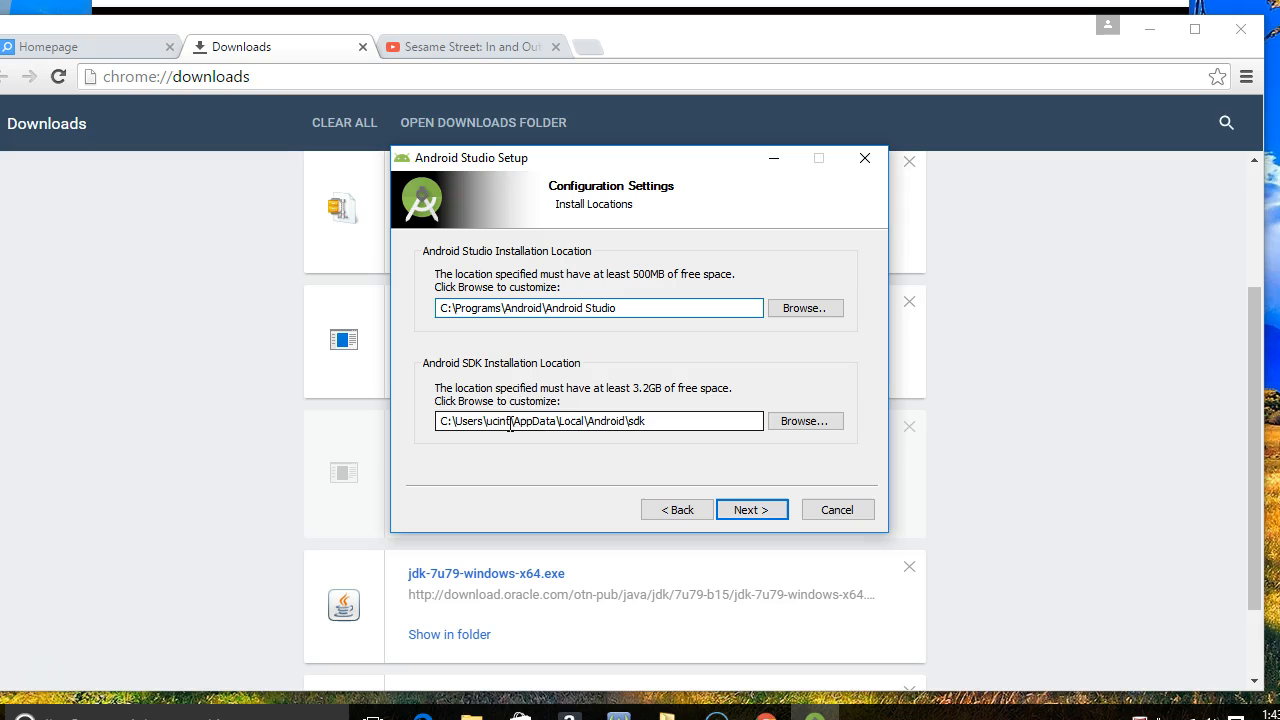
- Set the Android SDK installation location to C:\Programs\Android\sdk
left_click_drag(583, 420, 455, 422)
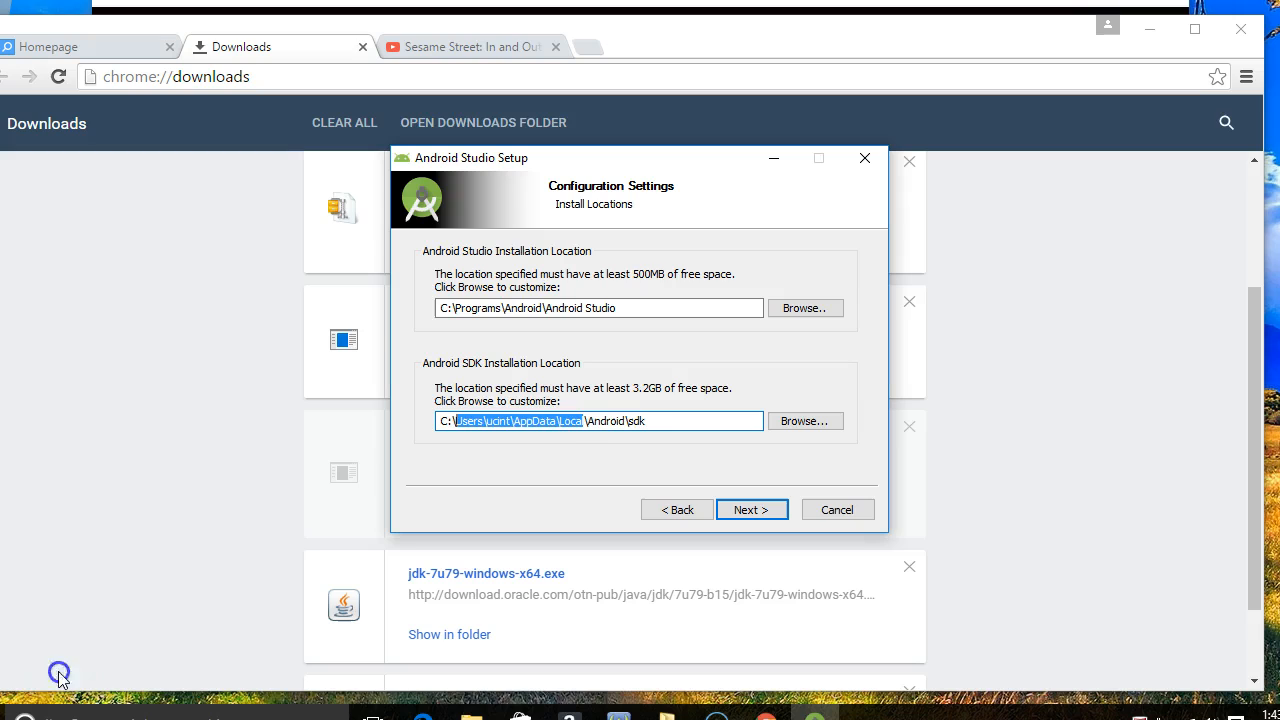
type("Prod")
type("ram")
type("s")
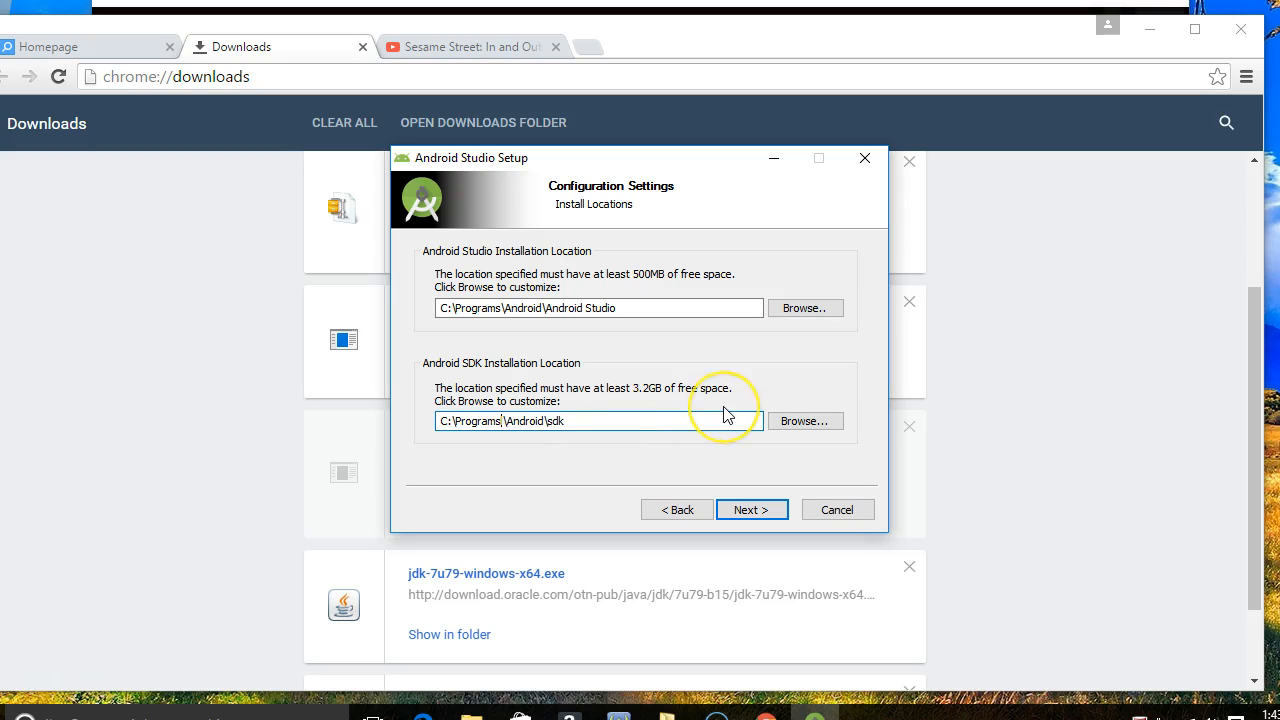
key("BackSpace")
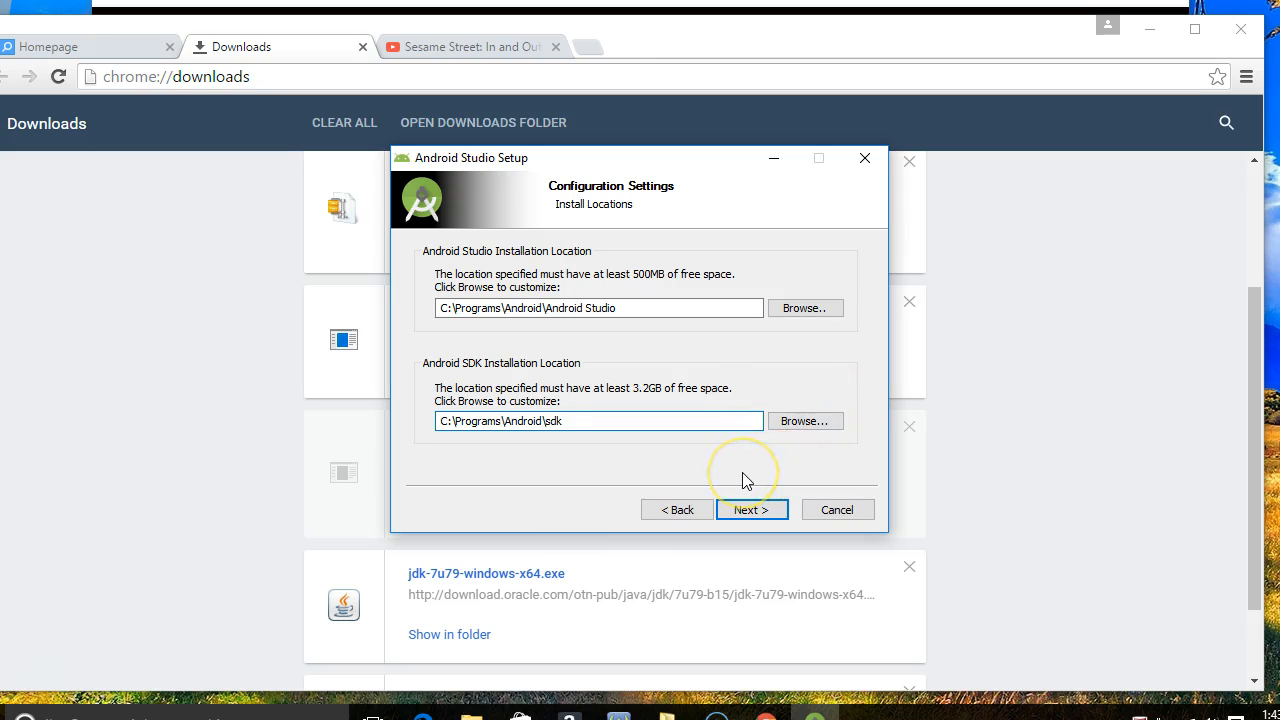
- Accept the install locations and install Android Studio with shortcuts in the Android Studio Start Menu folder
left_click(745, 511)
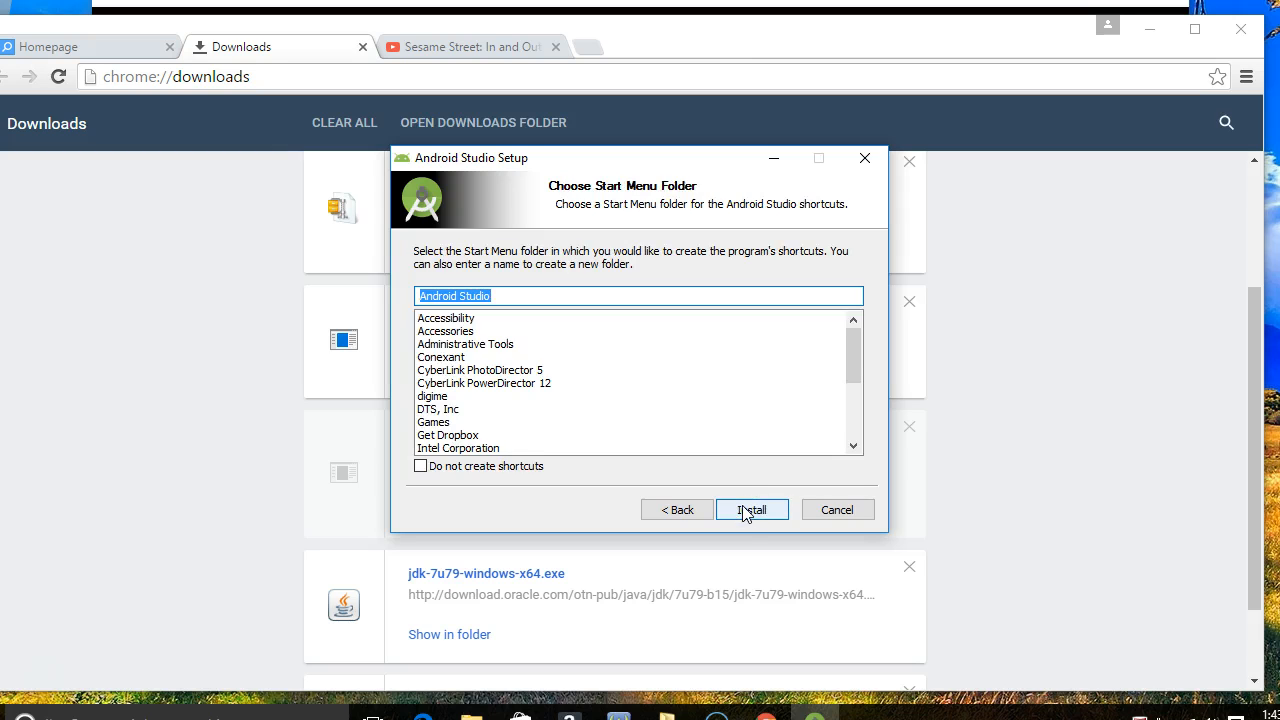
left_click(750, 510)
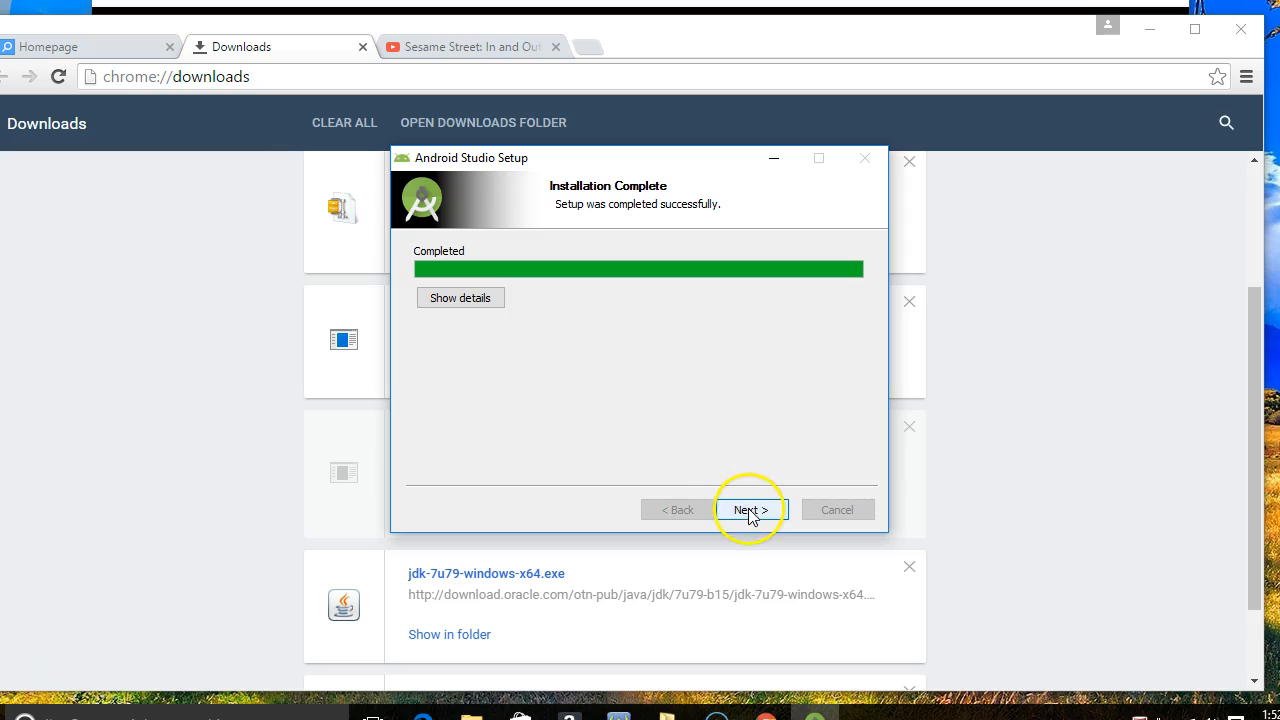
left_click(750, 510)
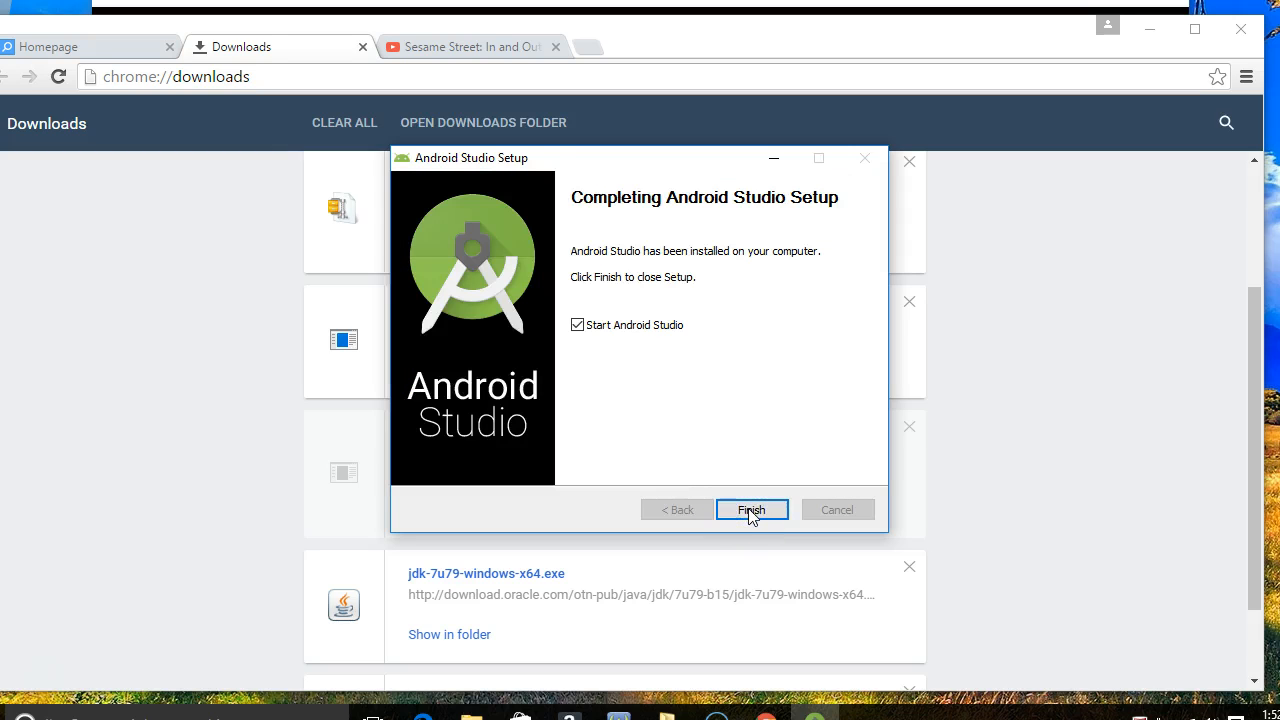
- Finish the installer with Android Studio set to start, skip importing previous settings and complete the component setup wizard
left_click(751, 510)
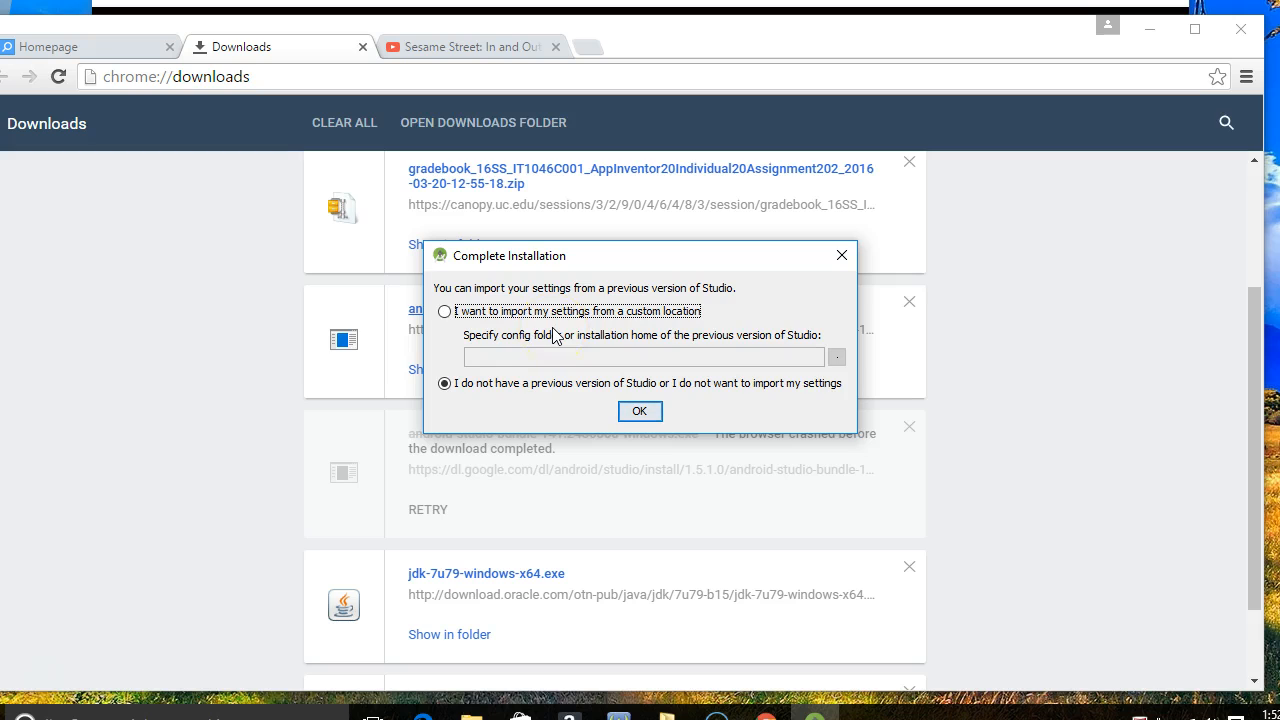
left_click(640, 411)
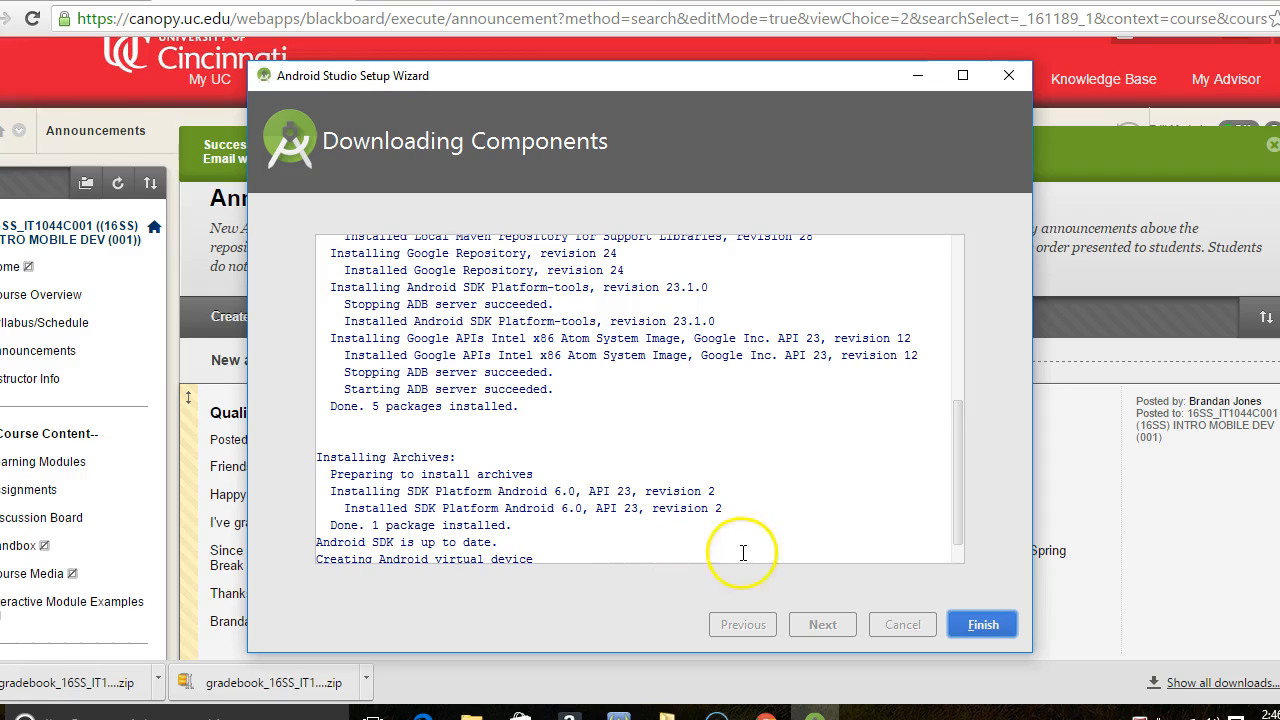
left_click(983, 624)
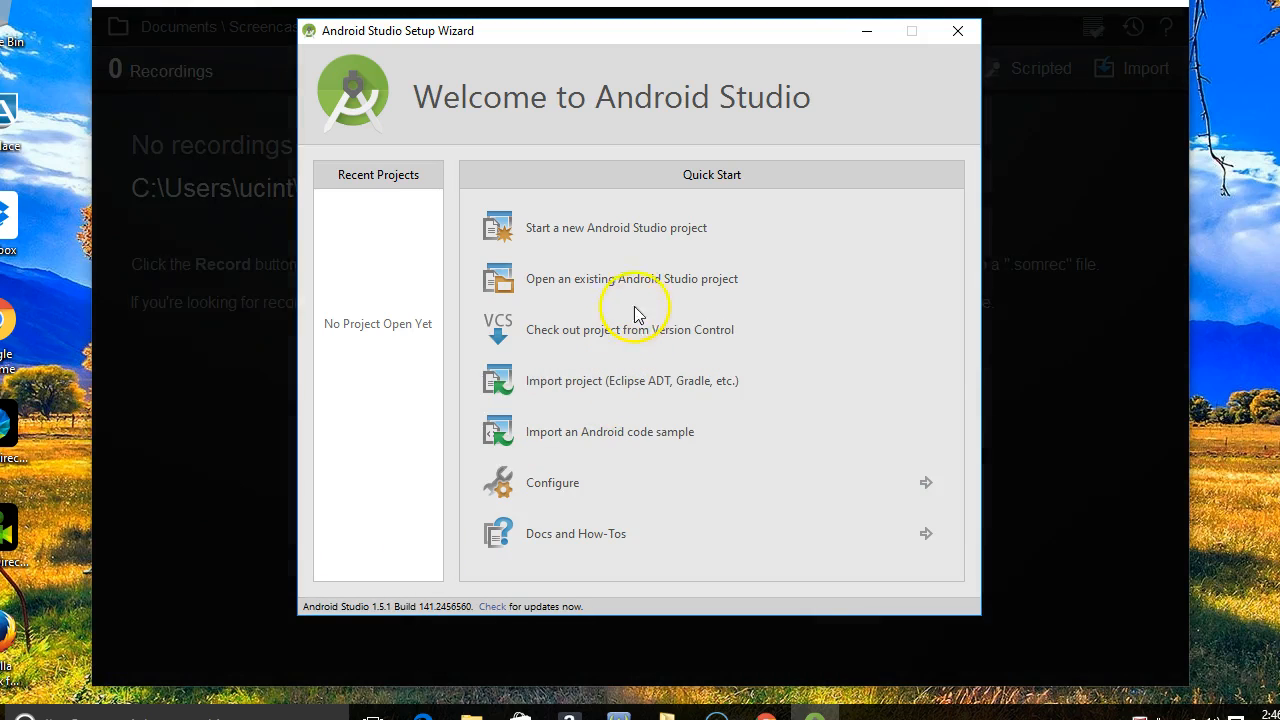
- Start a new Android Studio project and name the application FirstApplication
left_click(620, 240)
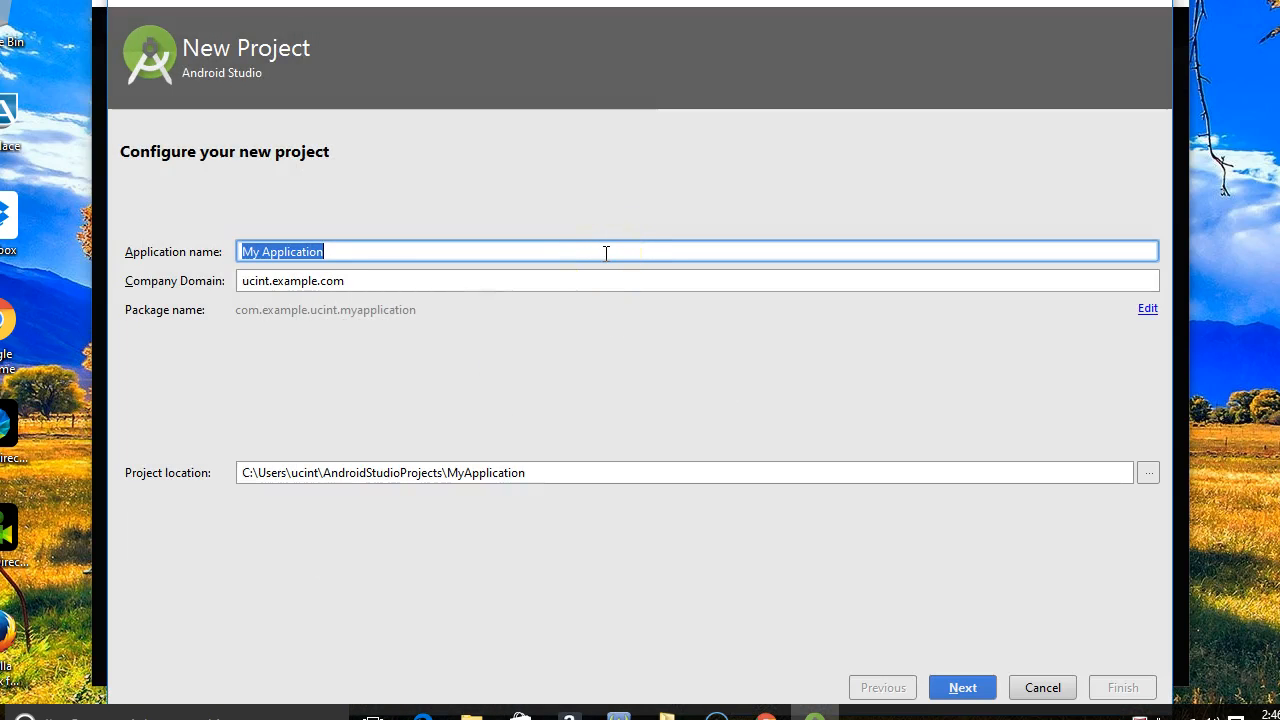
type("First")
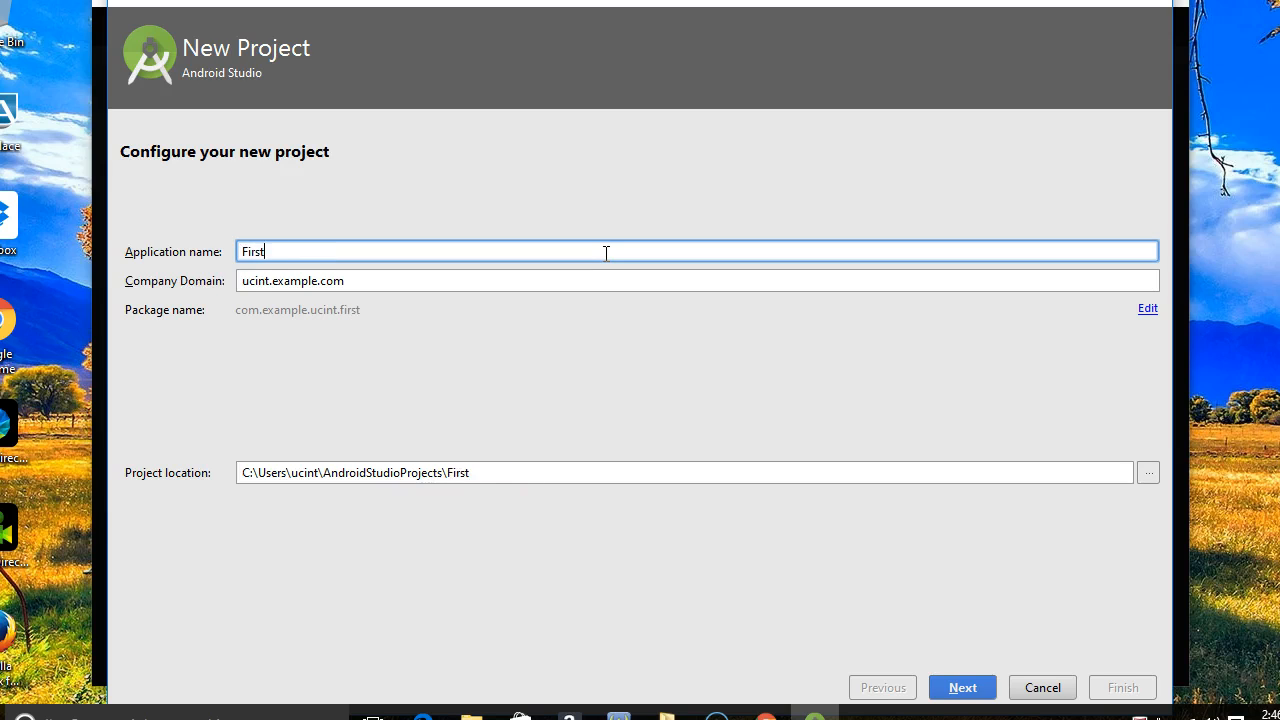
type("Application")
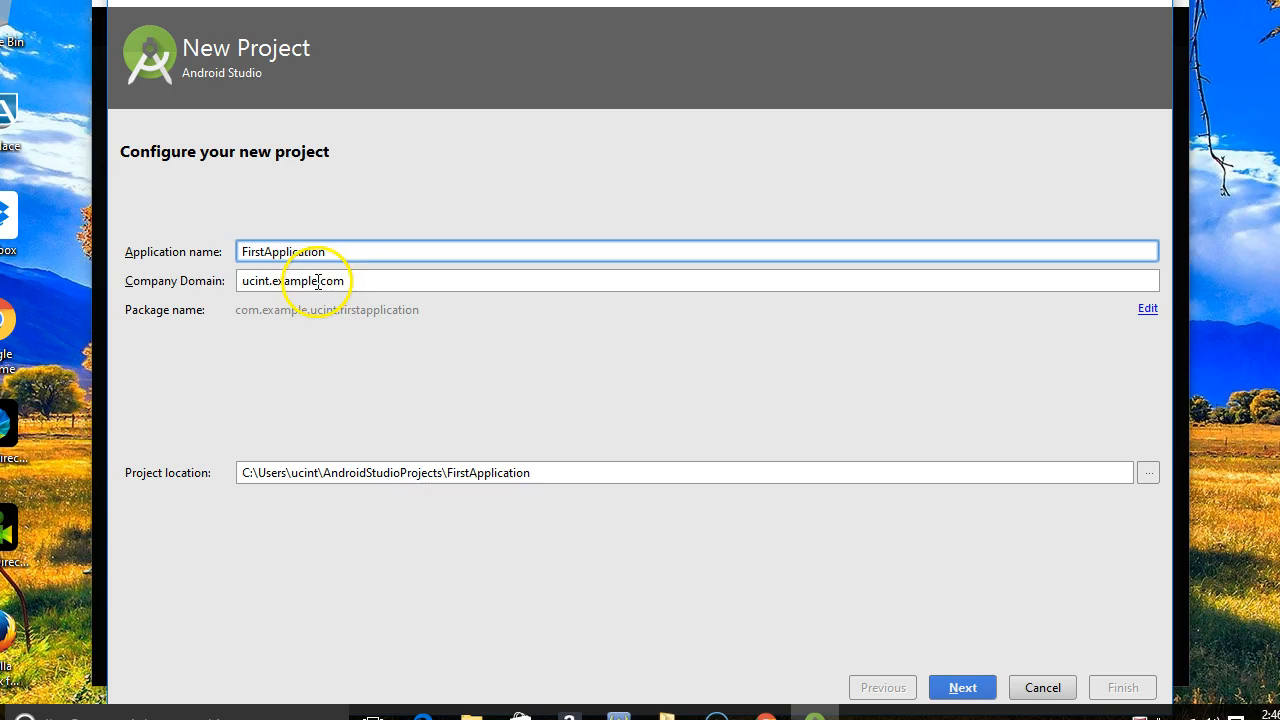
- Replace the company domain with uc.edu, the author's username and firstapplication, separated by dots
left_click_drag(351, 281, 222, 285)
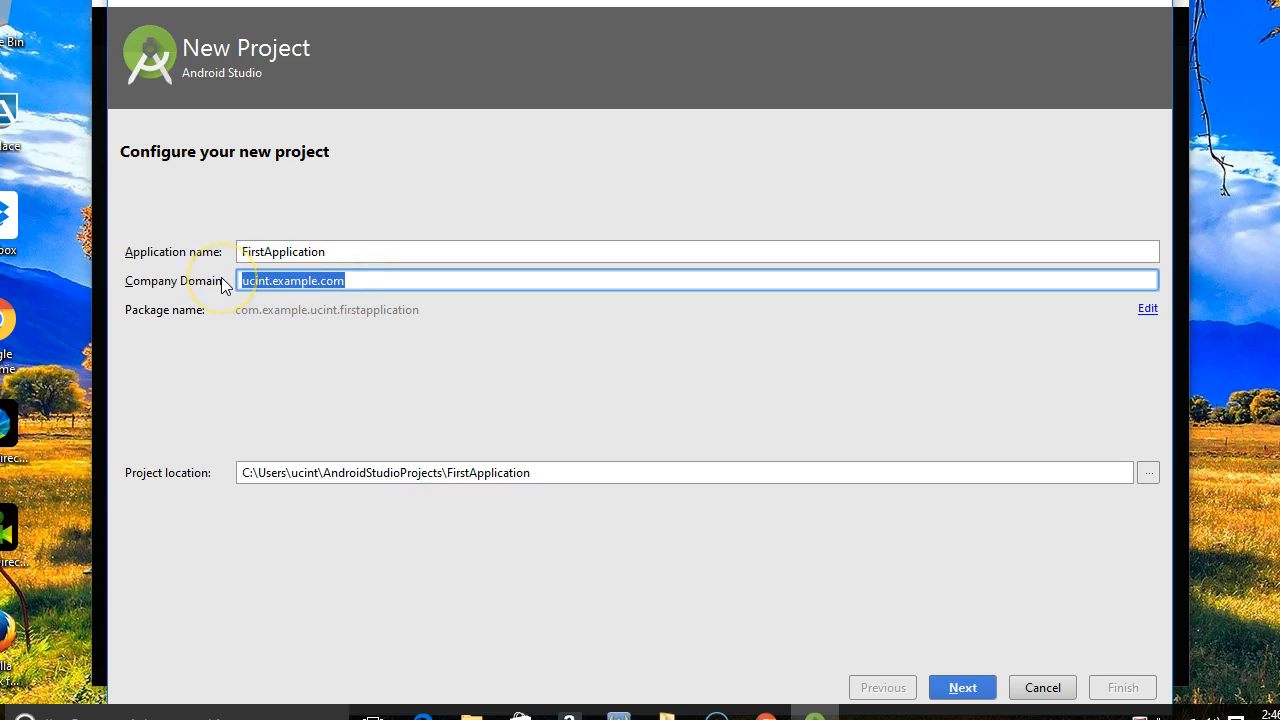
type("uc.edu.j")
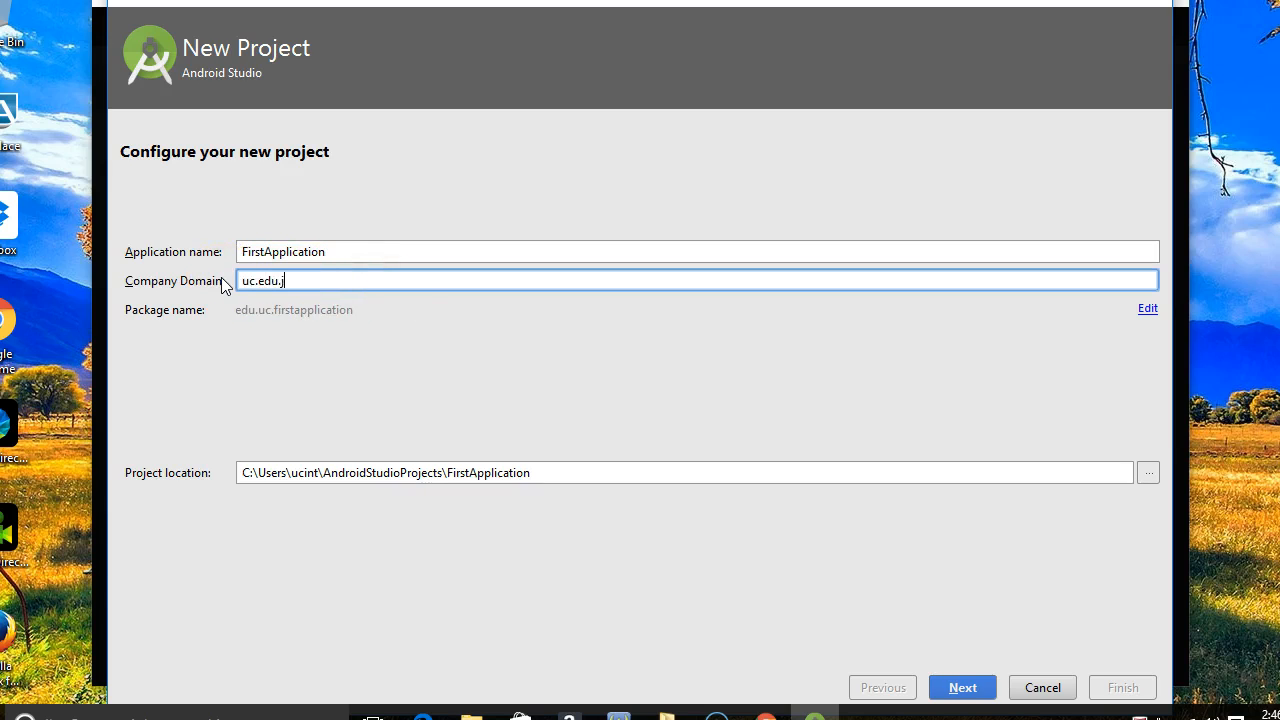
type("onesbr.")
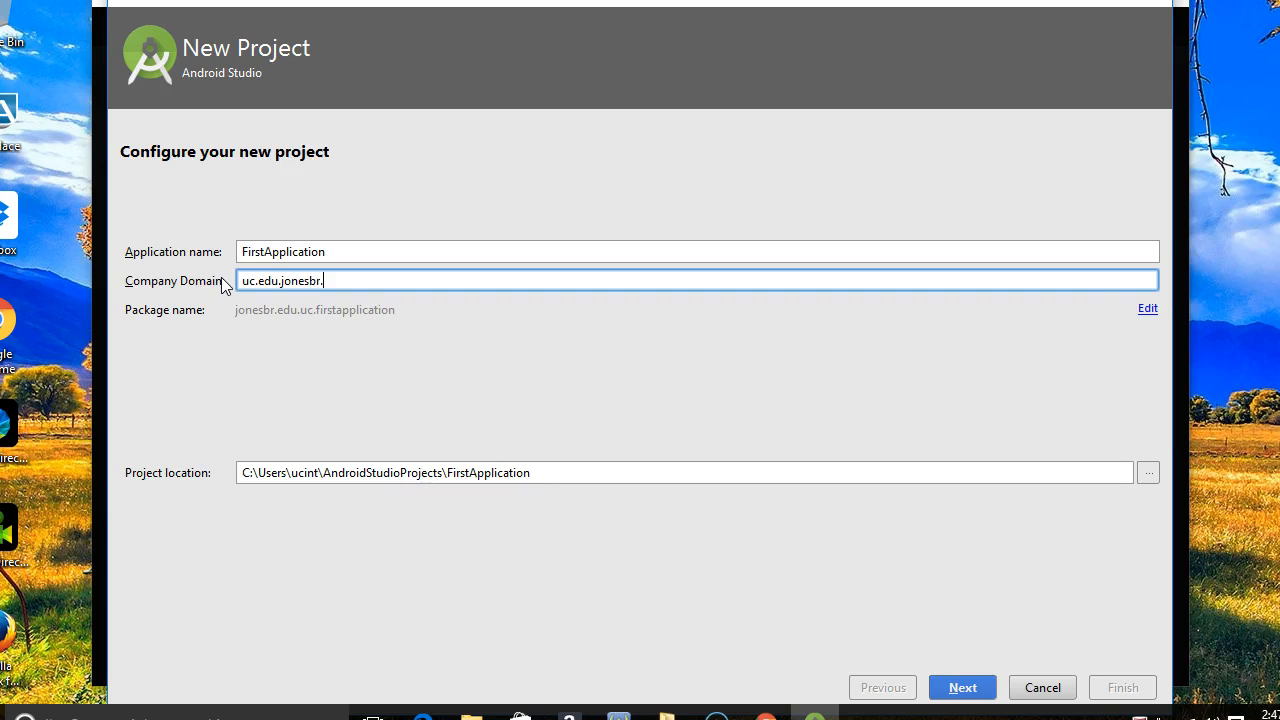
type("firstapplication")
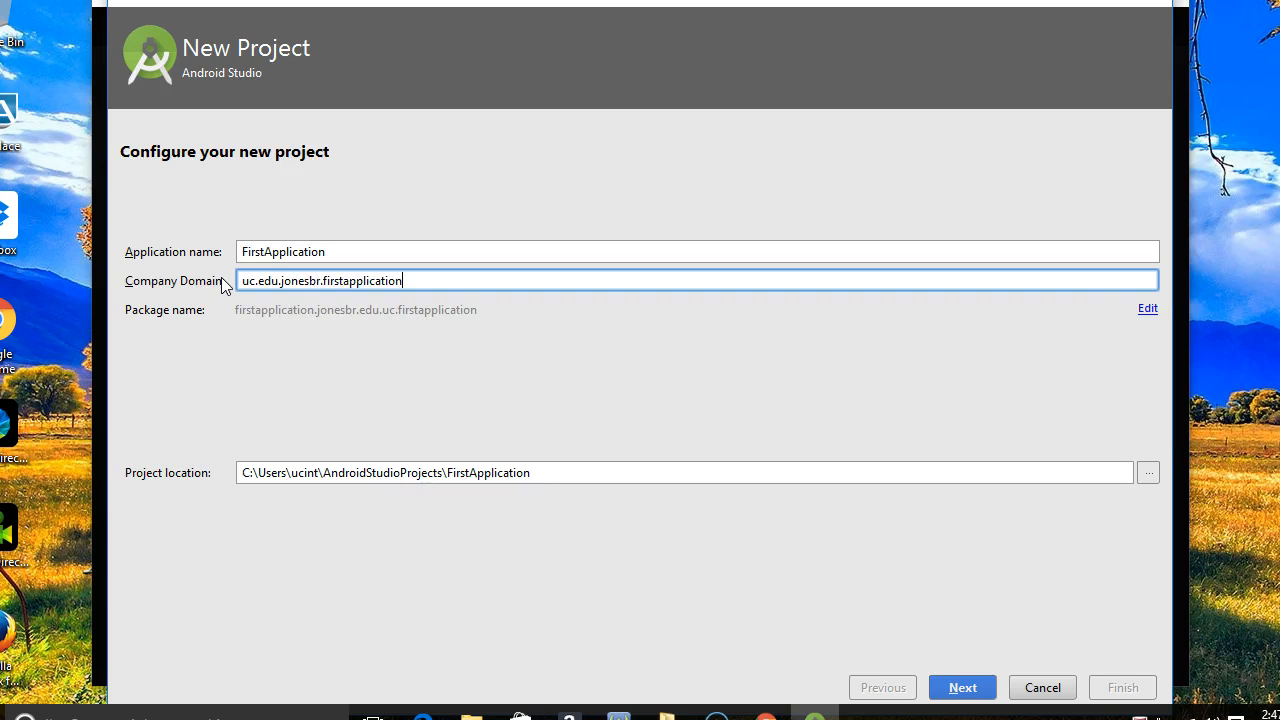
- Change the beginning of the company domain to edu.uc and continue to the target device selection
left_click_drag(280, 280, 222, 290)
key("BackSpace")
type("edu.uc")
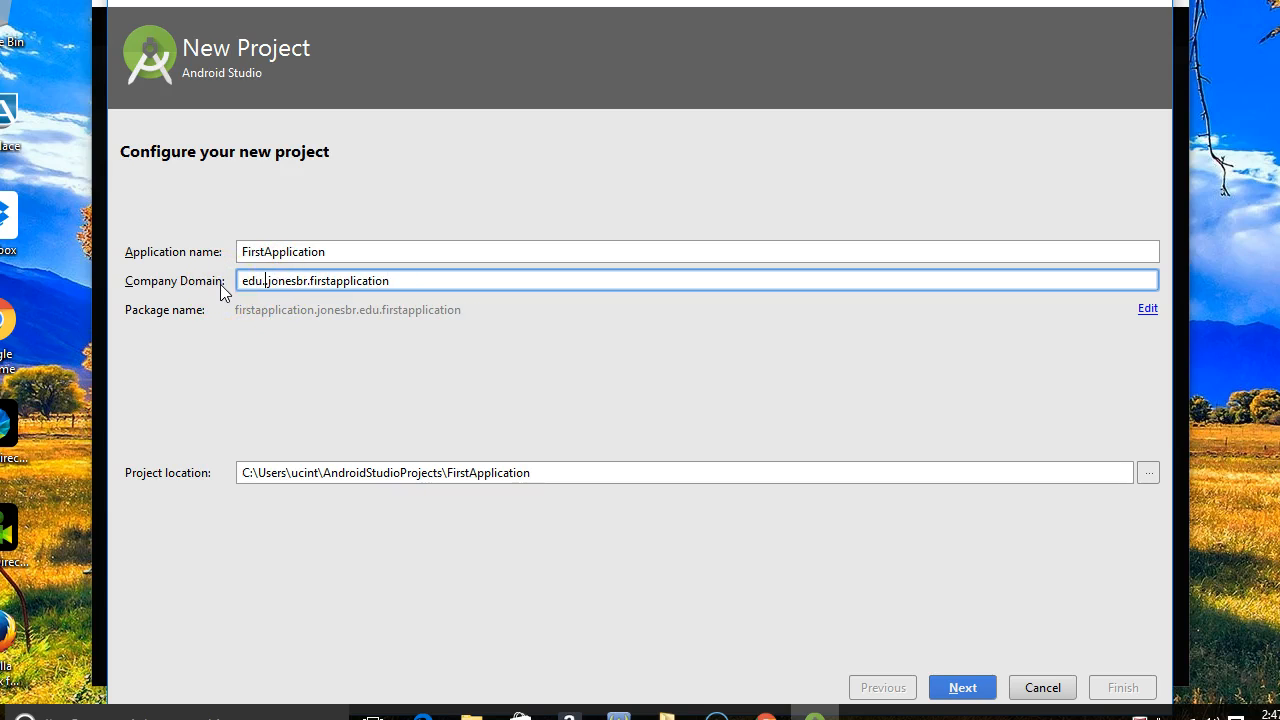
left_click(281, 281)
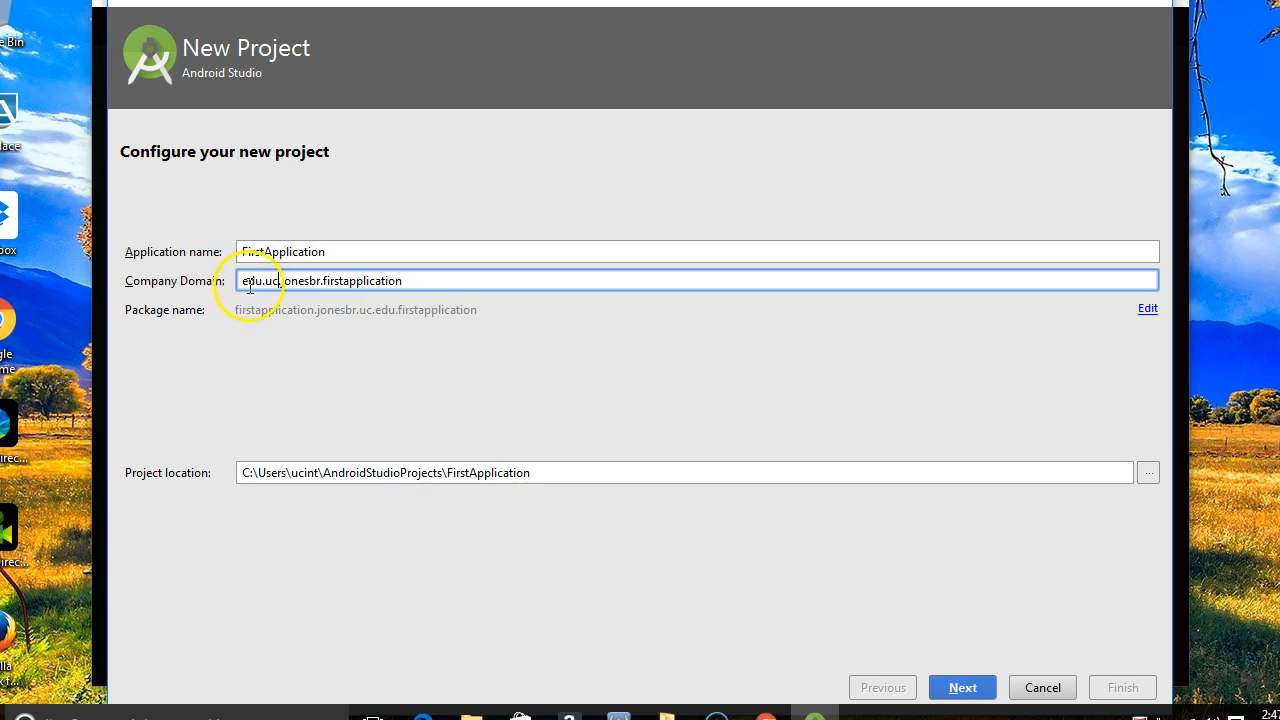
left_click(320, 296)
left_click(986, 688)
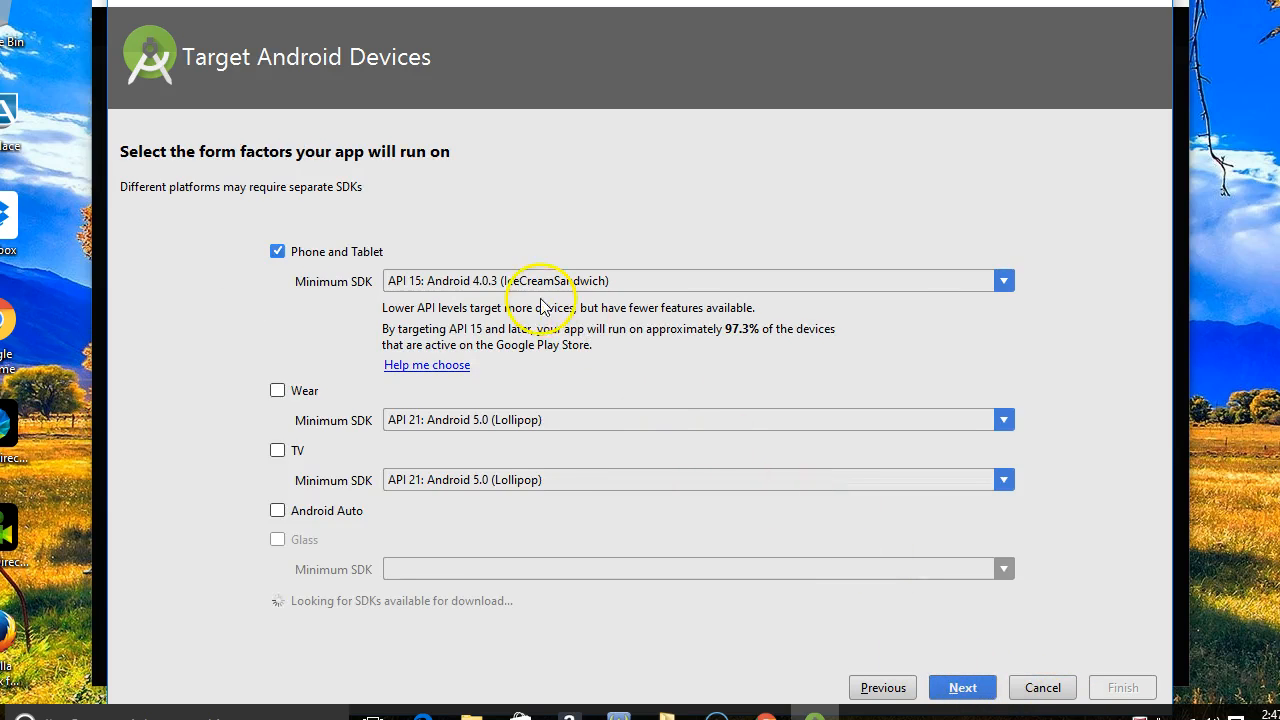
- Keep API 15: Android 4.0.3 (IceCreamSandwich) as the phone and tablet minimum SDK and continue to the activity selection
left_click(545, 283)
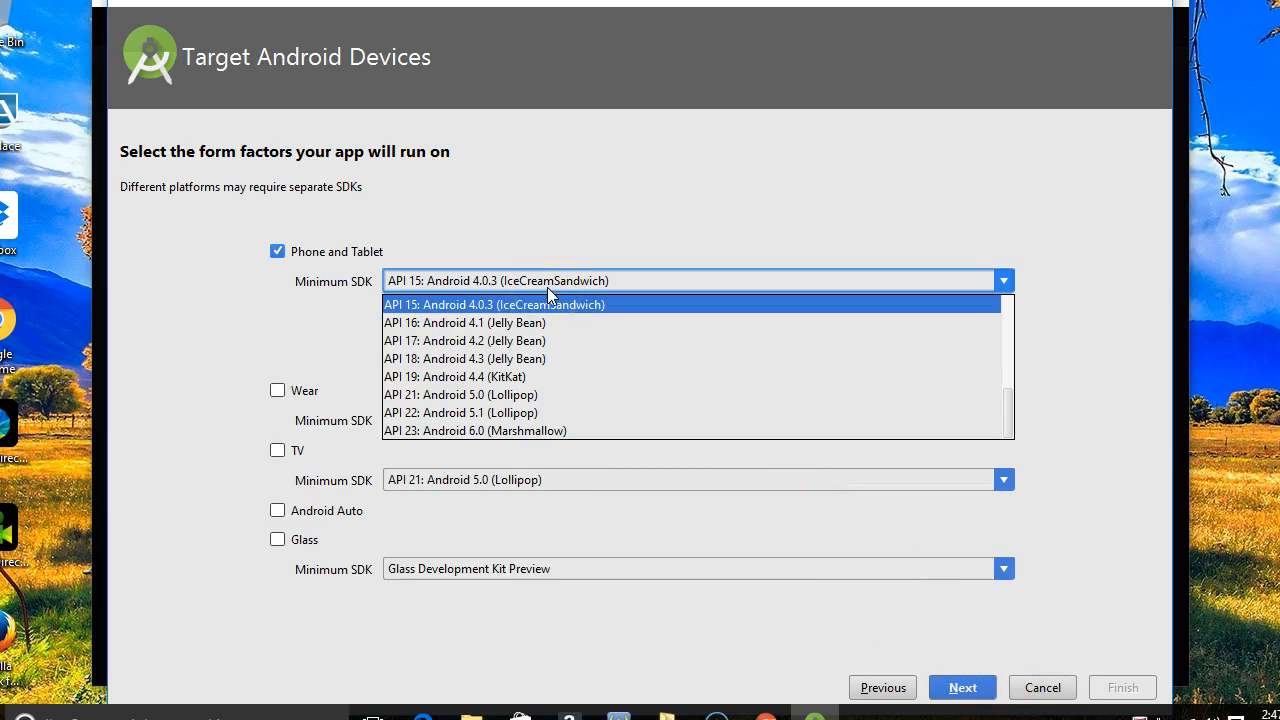
left_click(547, 287)
left_click(664, 479)
left_click(957, 689)
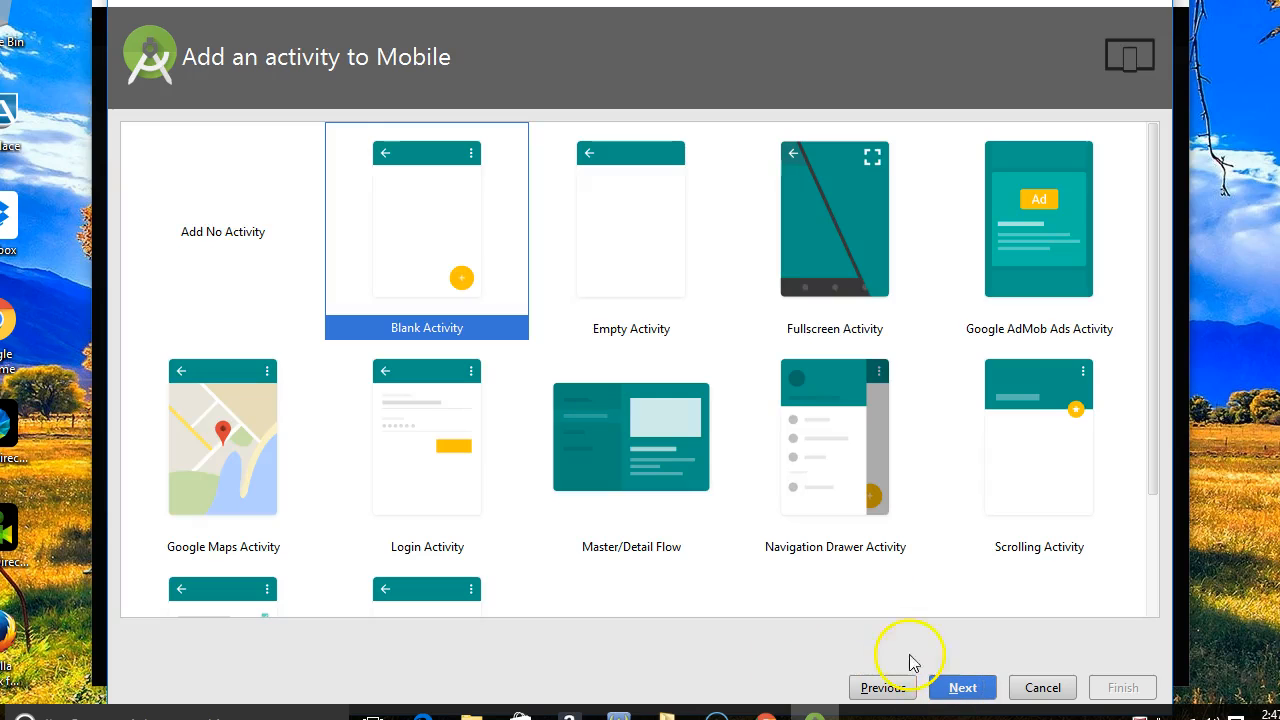
- Add an Empty Activity with the default names MainActivity and activity_main, finish creating the project and dismiss the startup tip
left_click(653, 292)
left_click(962, 688)
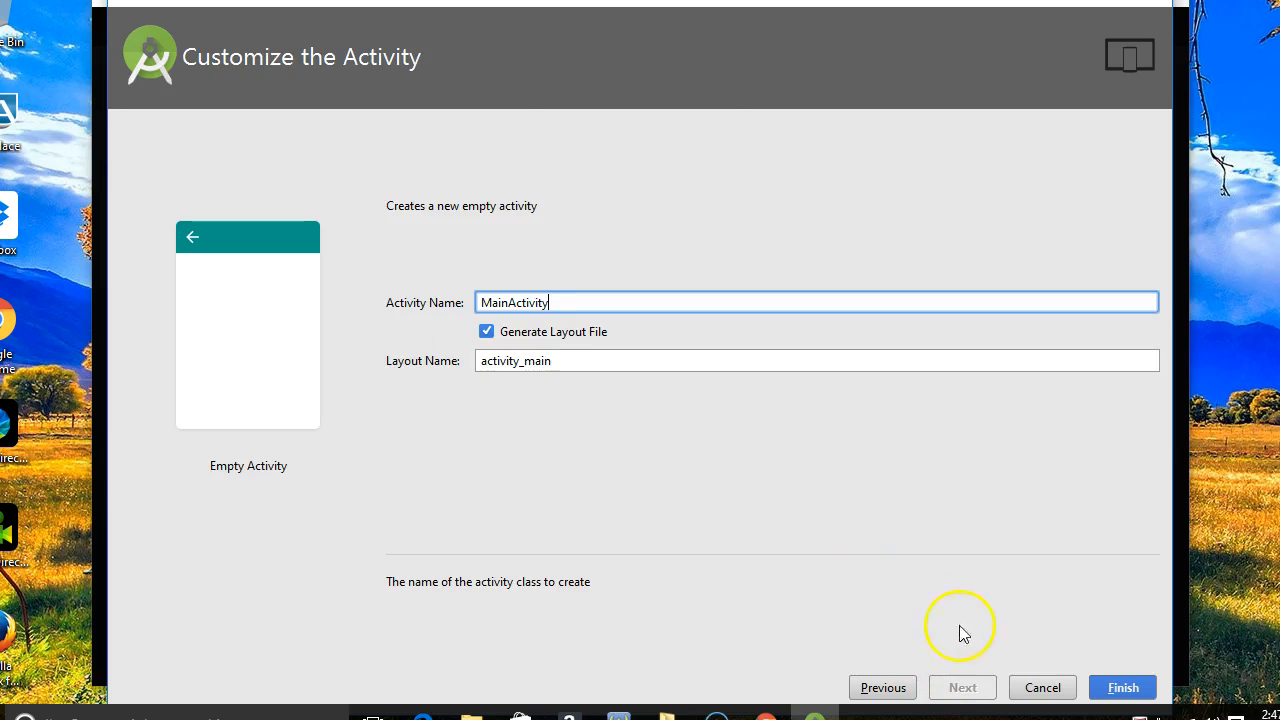
left_click(1122, 688)
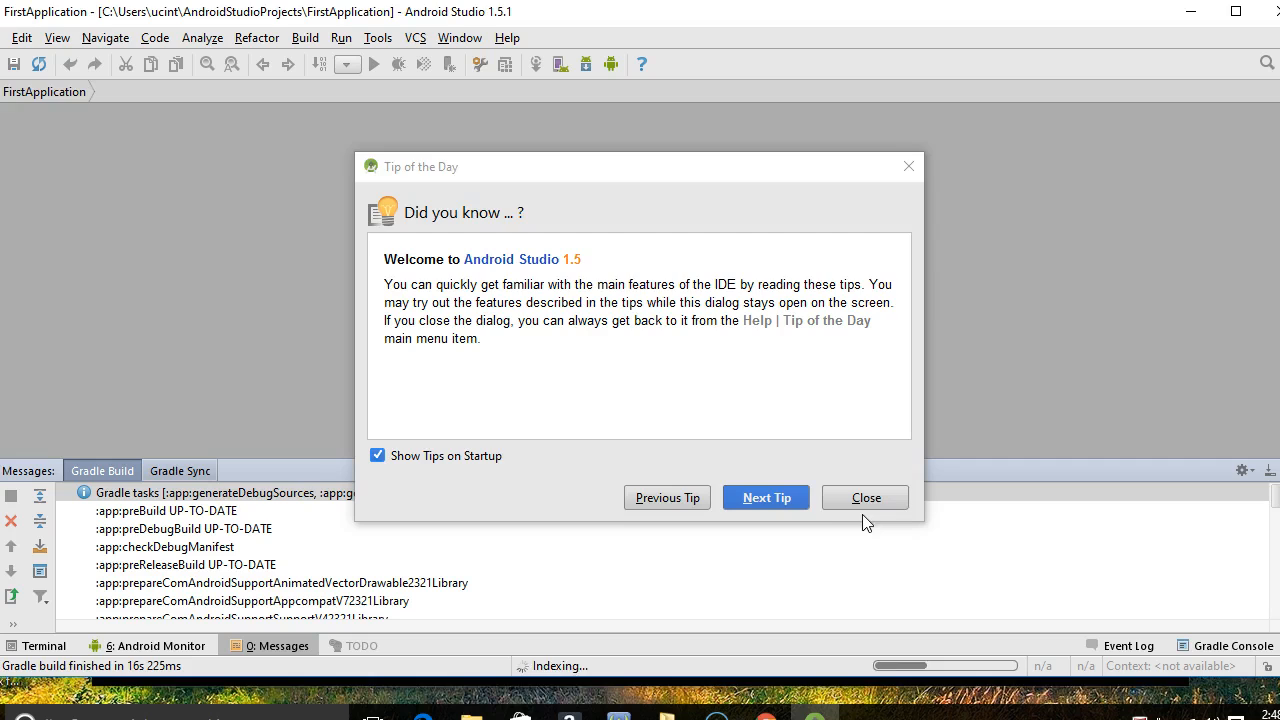
left_click(866, 498)
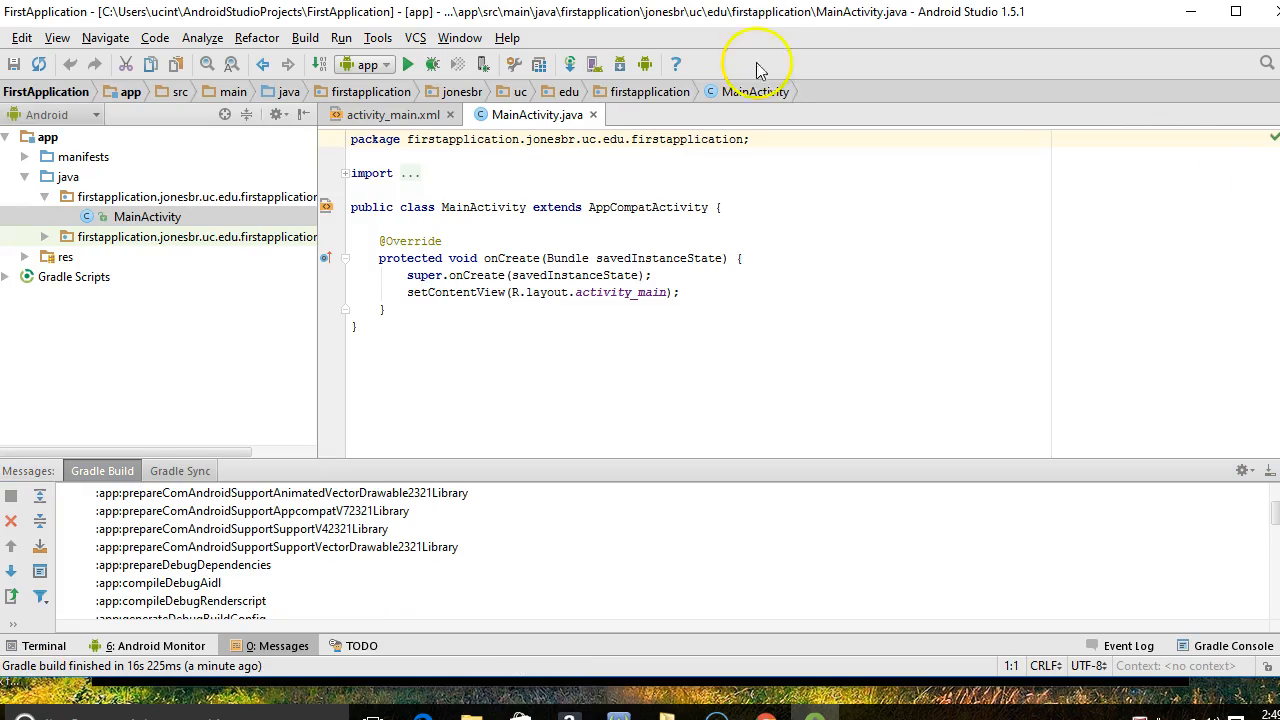
- Shift the project window so its side edge is in view and keep the project tree in the Android view
left_click_drag(710, 14, 740, 14)
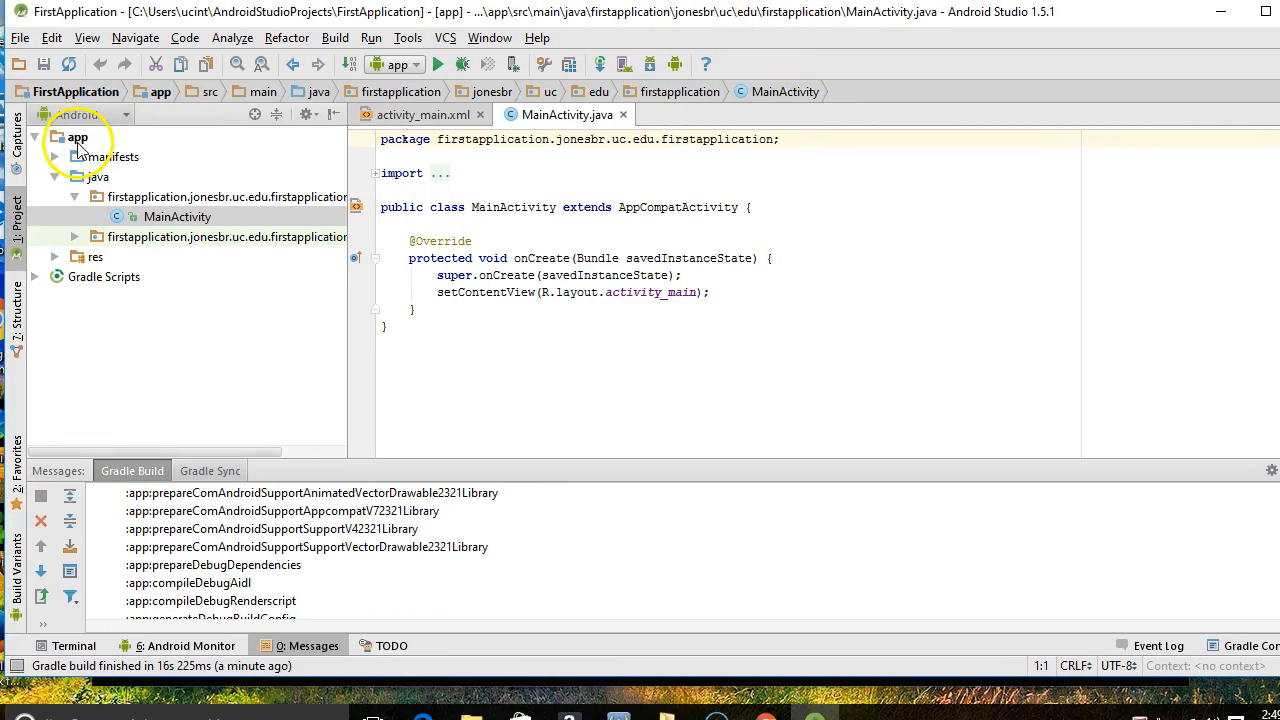
left_click(75, 117)
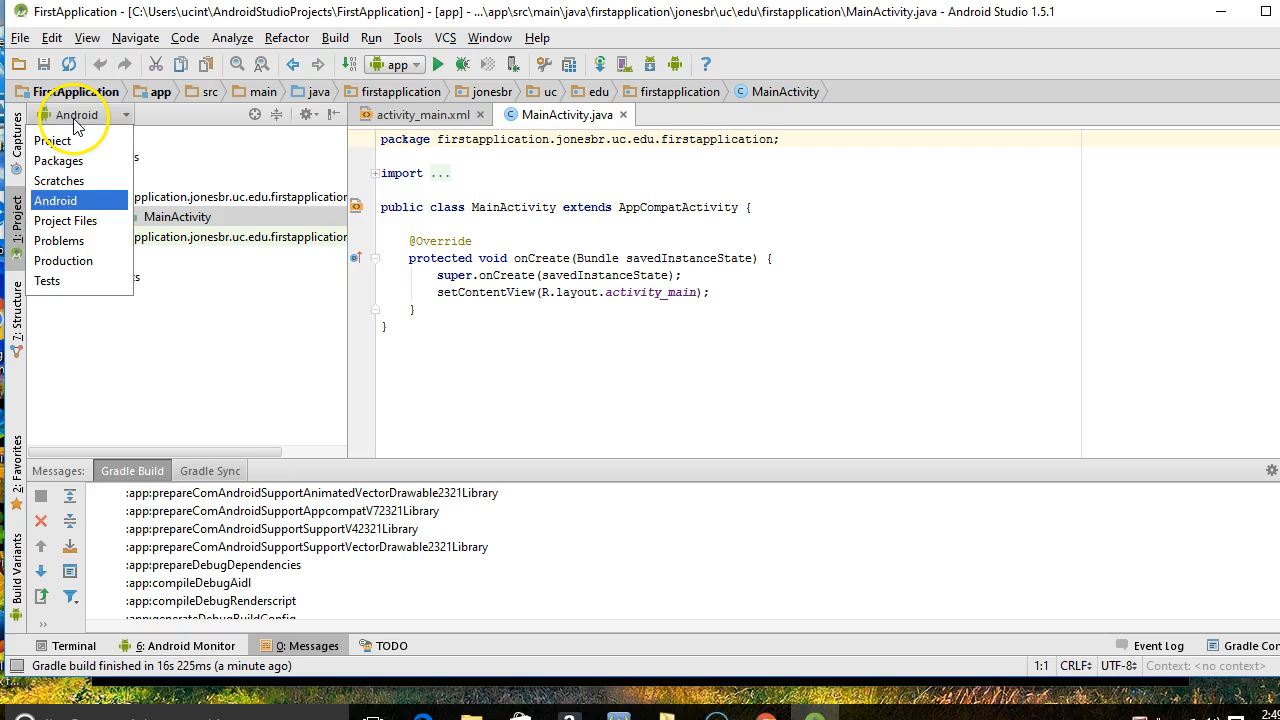
left_click(60, 196)
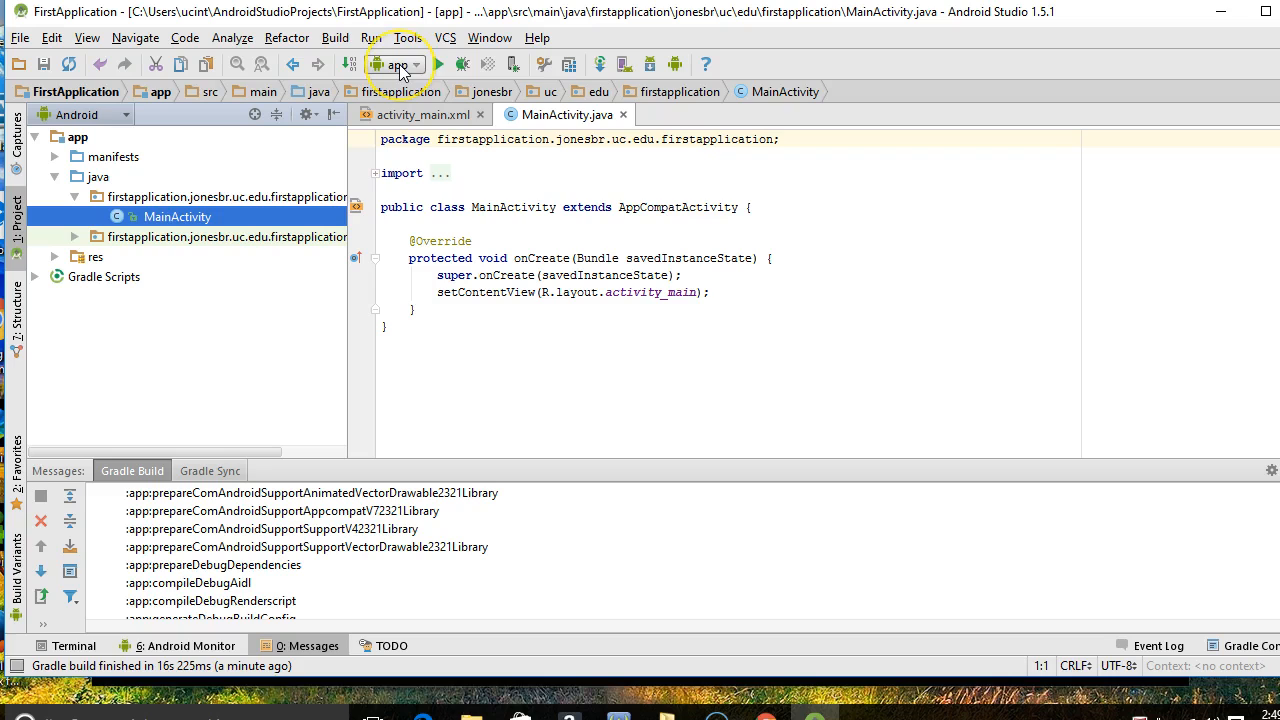
- Try to debug the app in an emulator using the Nexus 5 API 23 x86 virtual device
left_click(460, 66)
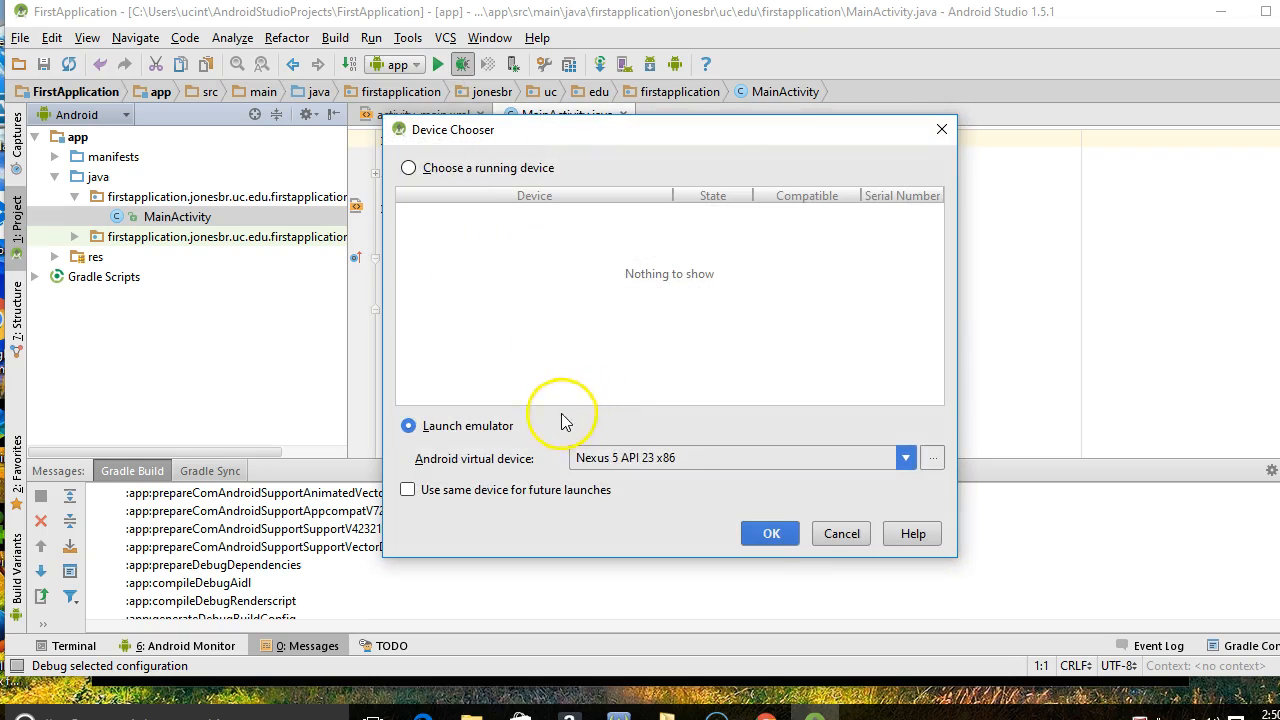
left_click(789, 539)
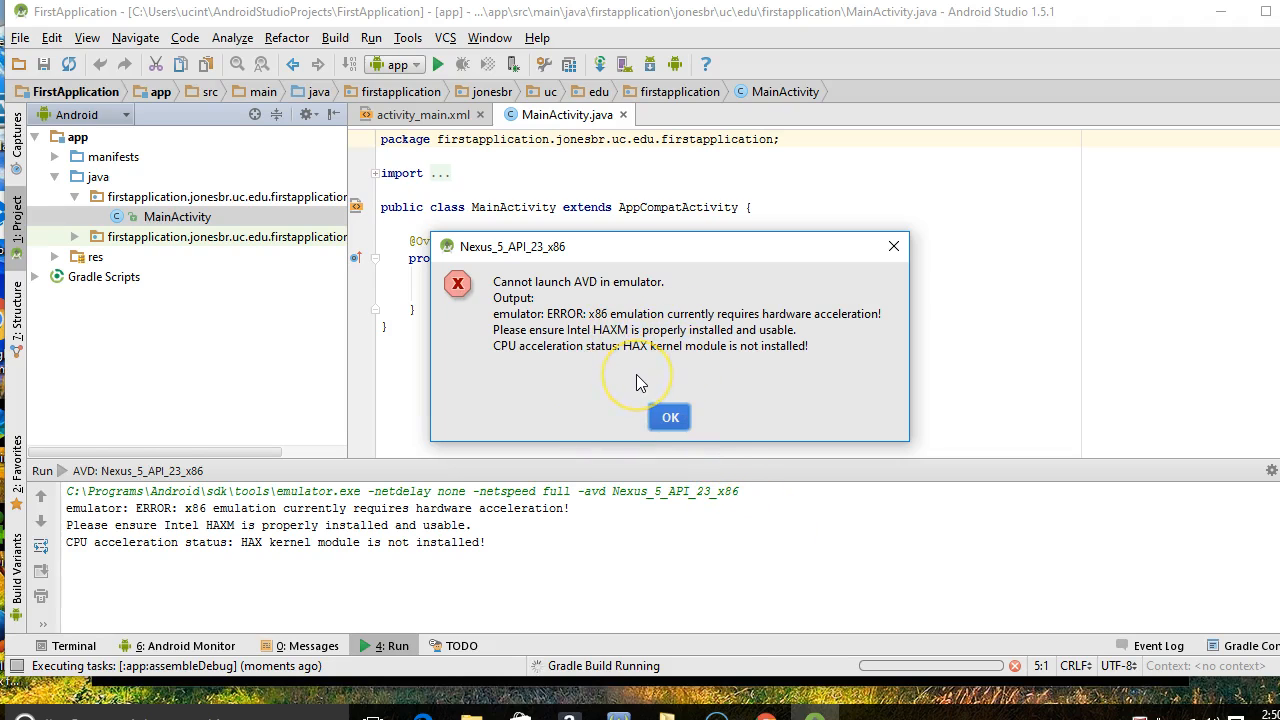
left_click(666, 420)
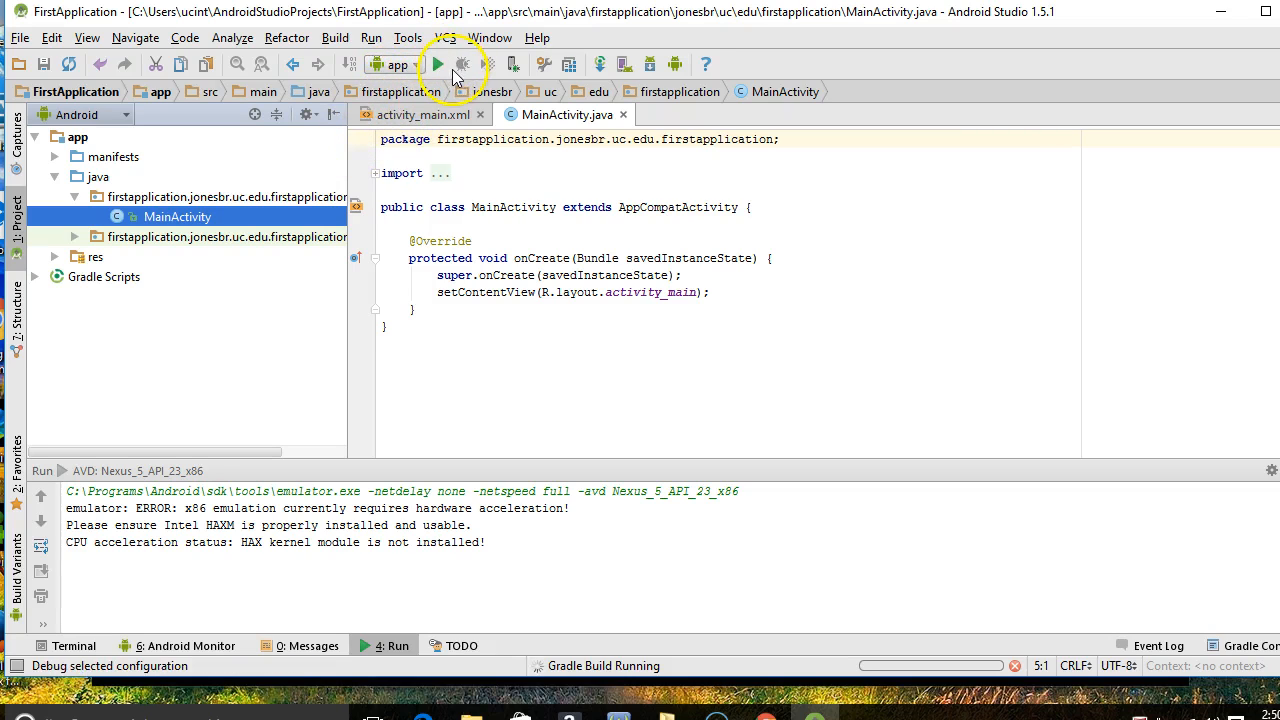
- Examine the general settings of the app's run/debug configuration, including its deployment target, and close it without changes
left_click(396, 66)
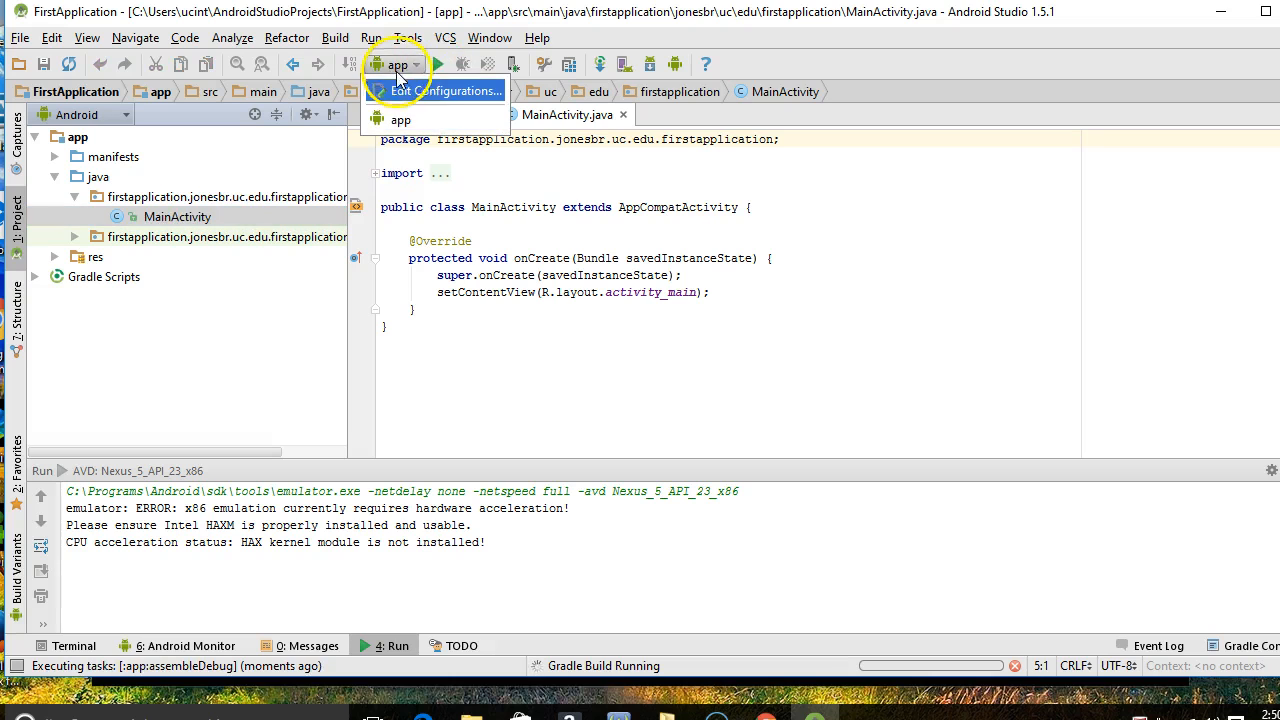
left_click(416, 97)
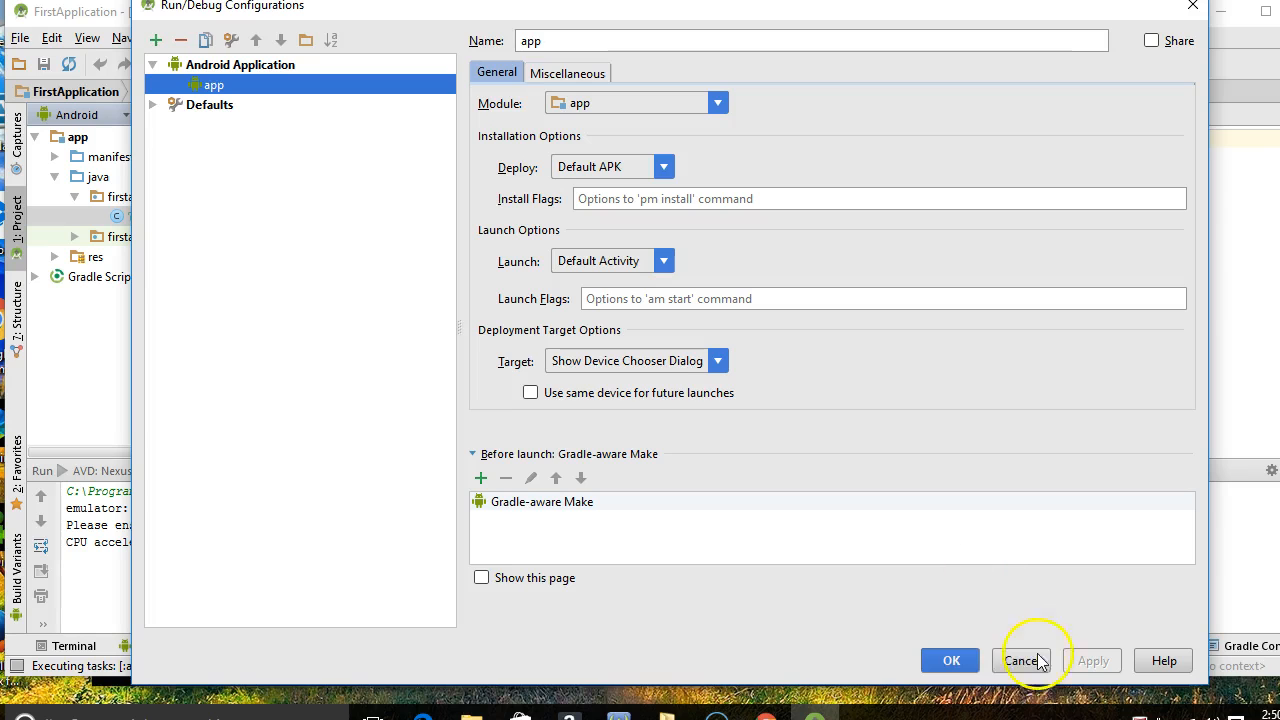
left_click(975, 662)
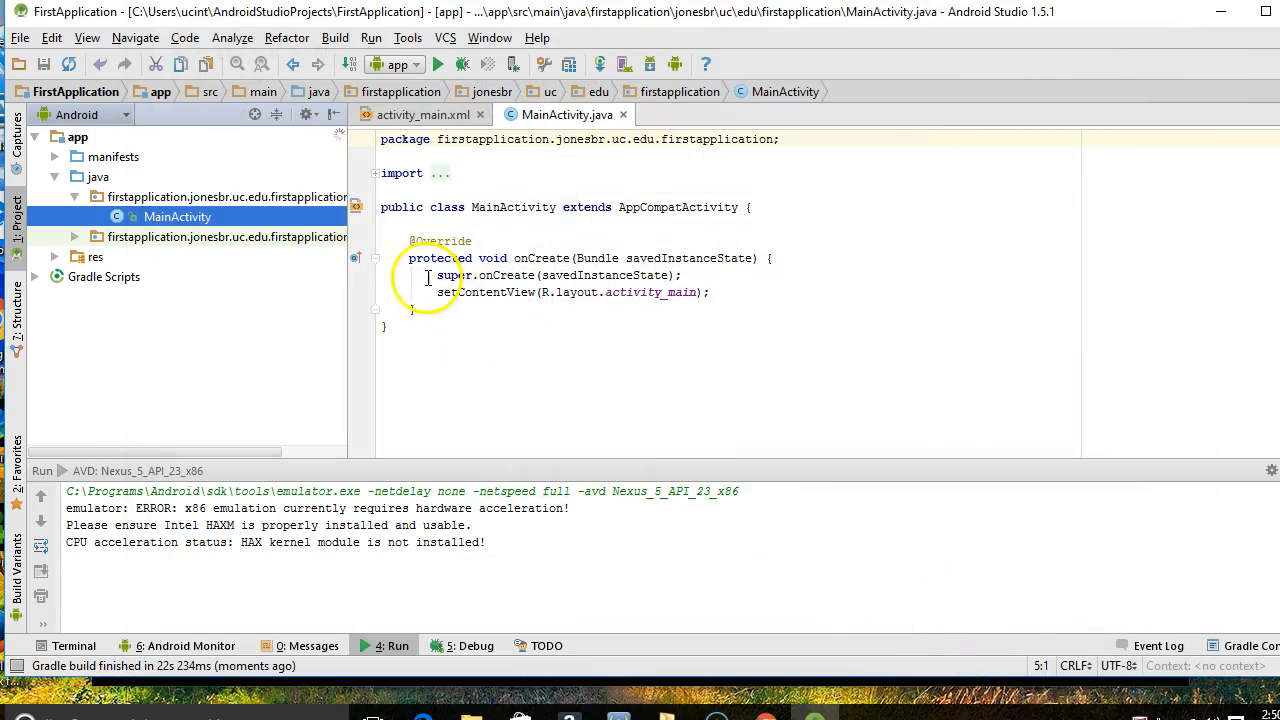